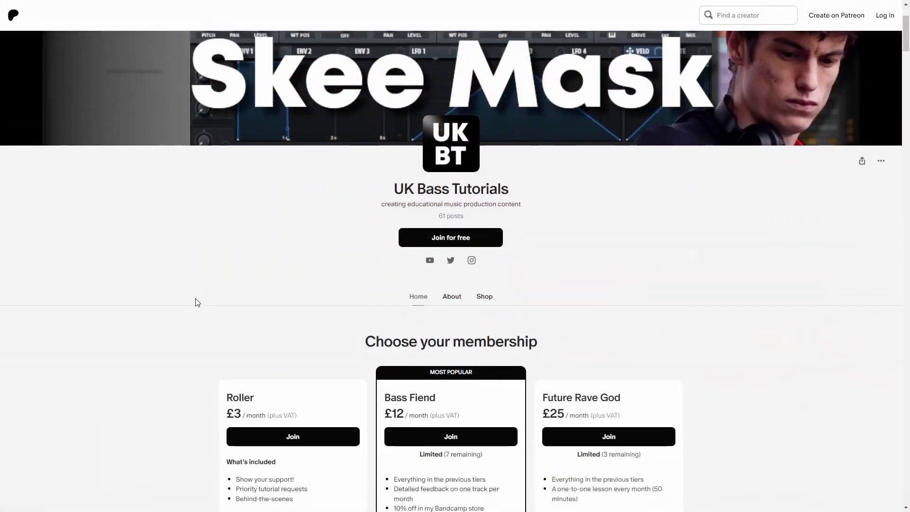
Look through the membership tiers and recent posts on the UK Bass Tutorials Patreon page
scroll(198, 302, down, 5)
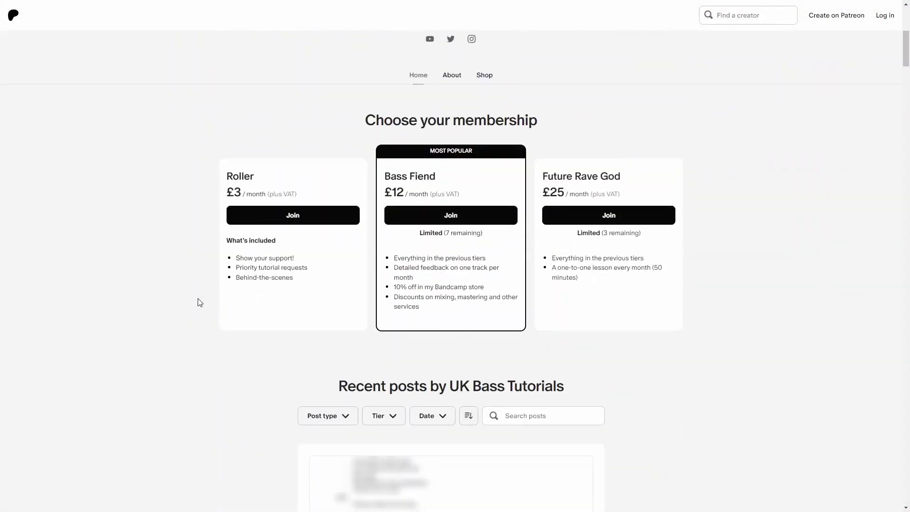
scroll(202, 304, down, 3)
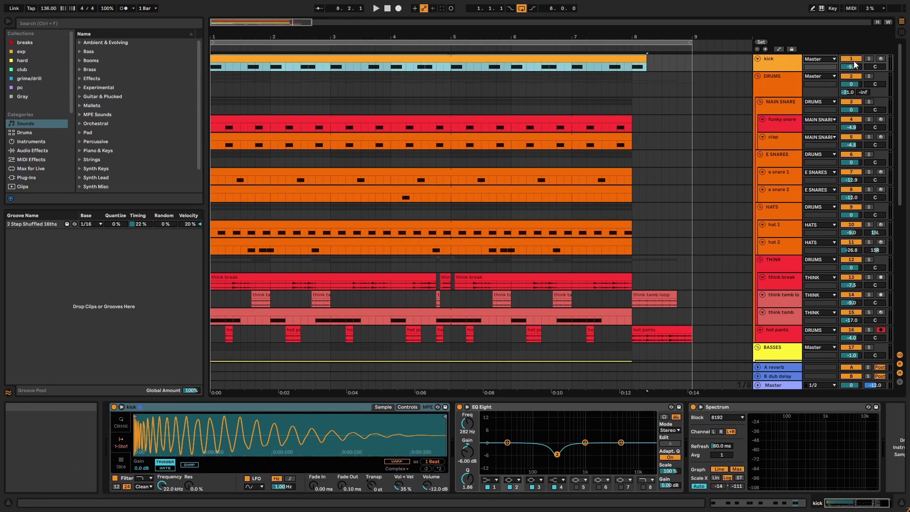
In Ableton Live, solo and play the kick, examine its frequency curve in the expanded Spectrum display, and collapse the display
click(869, 58)
key(space)
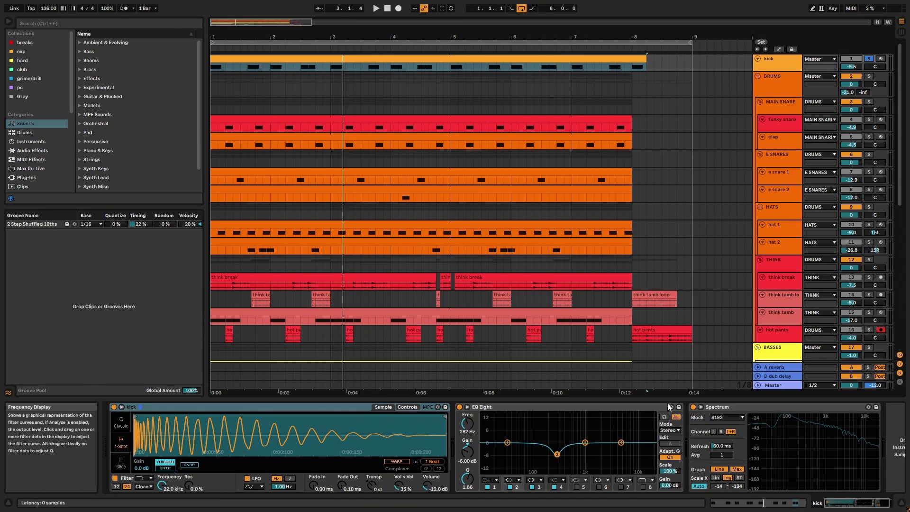
click(869, 407)
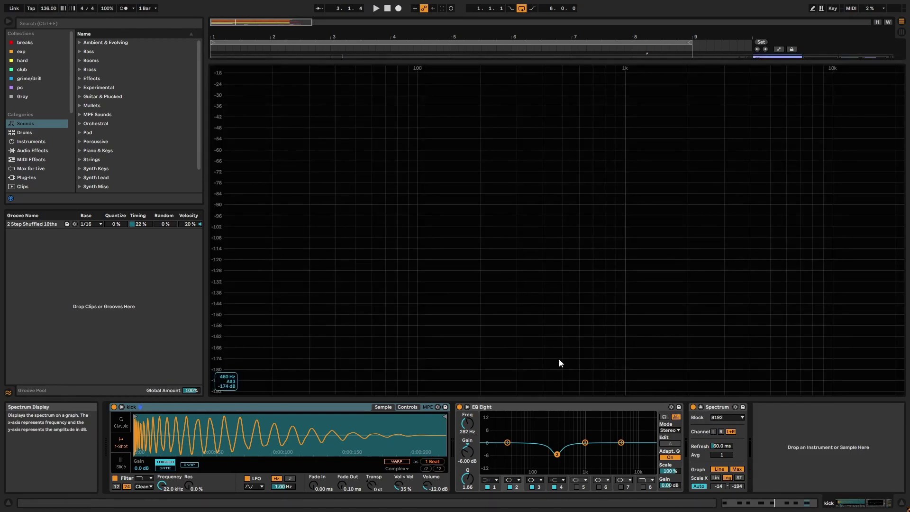
key(space)
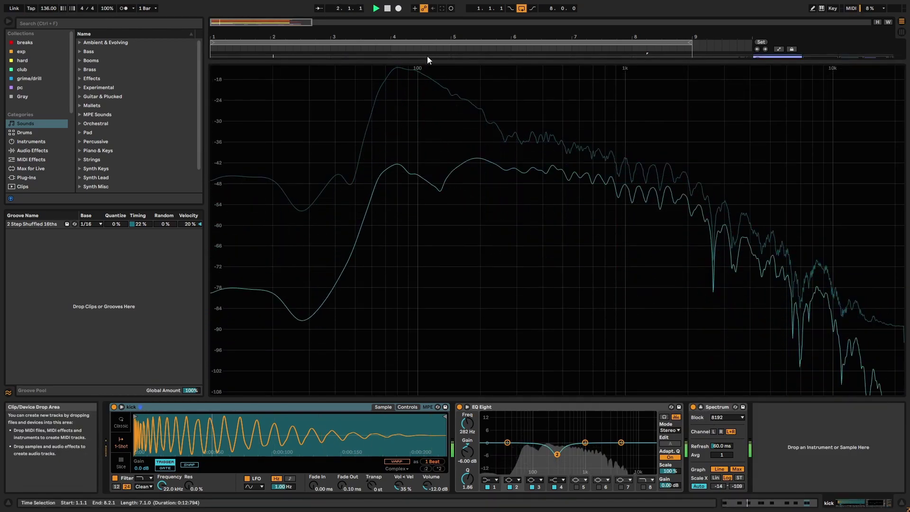
drag(428, 61, 423, 34)
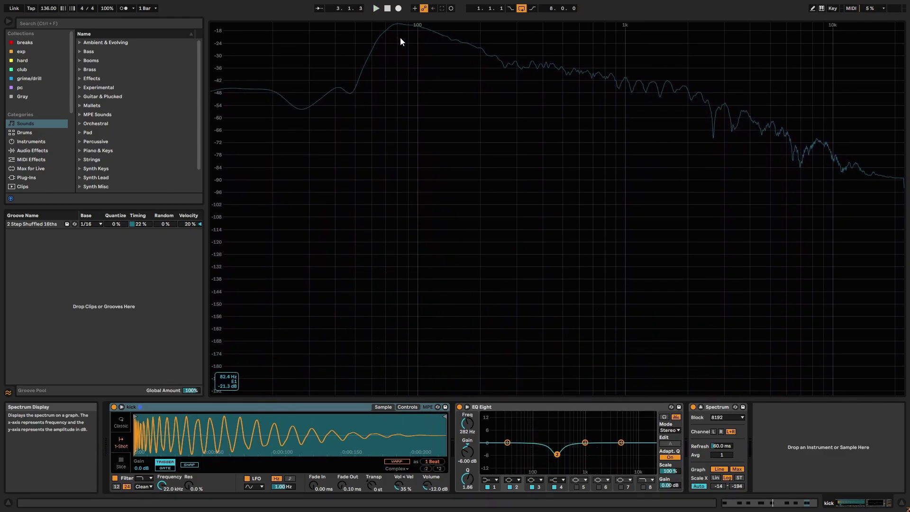
click(701, 406)
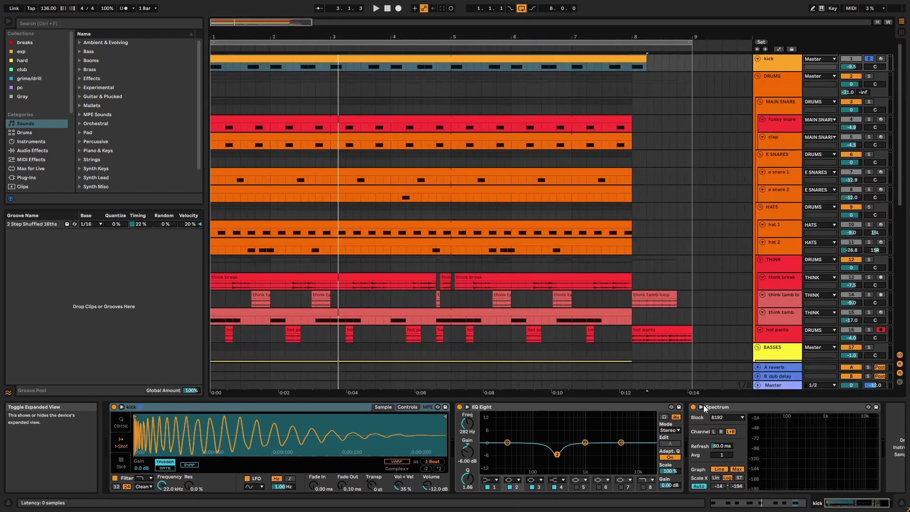
Solo the DRUMS group in place of the kick, select the funky snare clip and play the arrangement
click(783, 76)
click(870, 75)
click(602, 118)
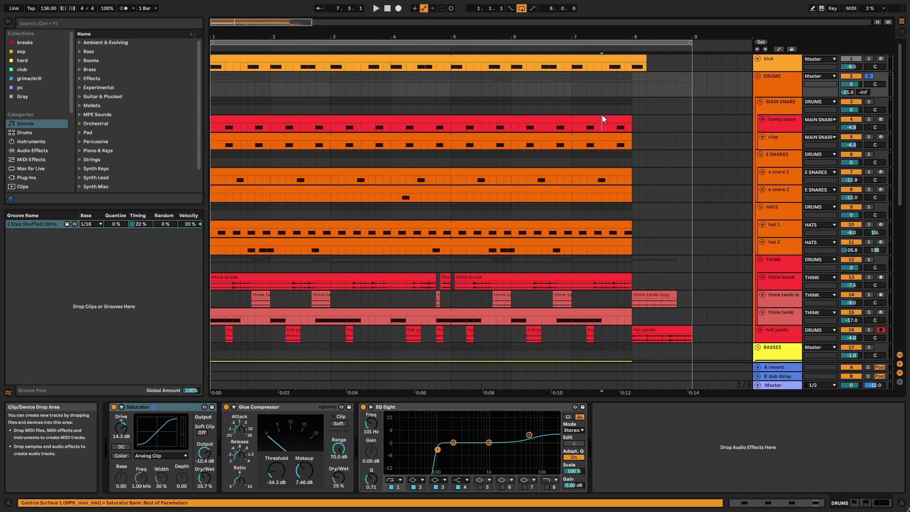
key(space)
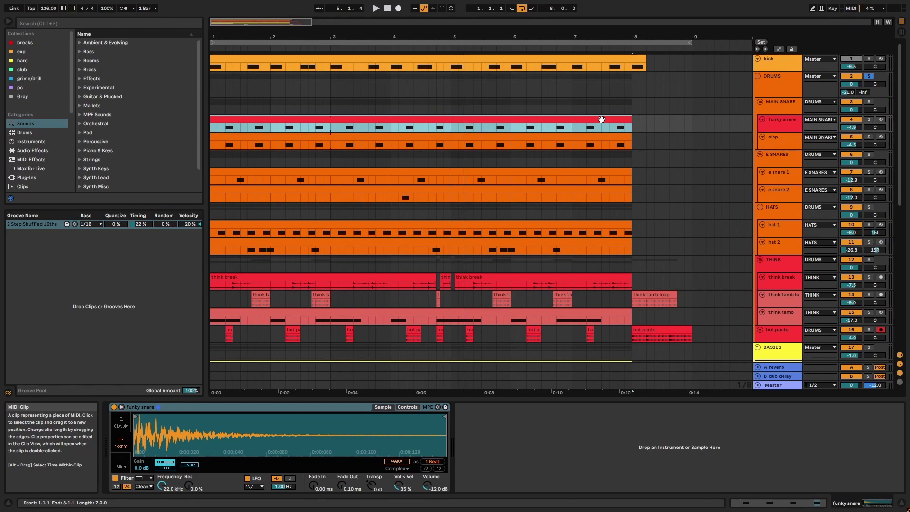
Solo the MAIN SNARE group and play it back to hear the layered snare
click(773, 104)
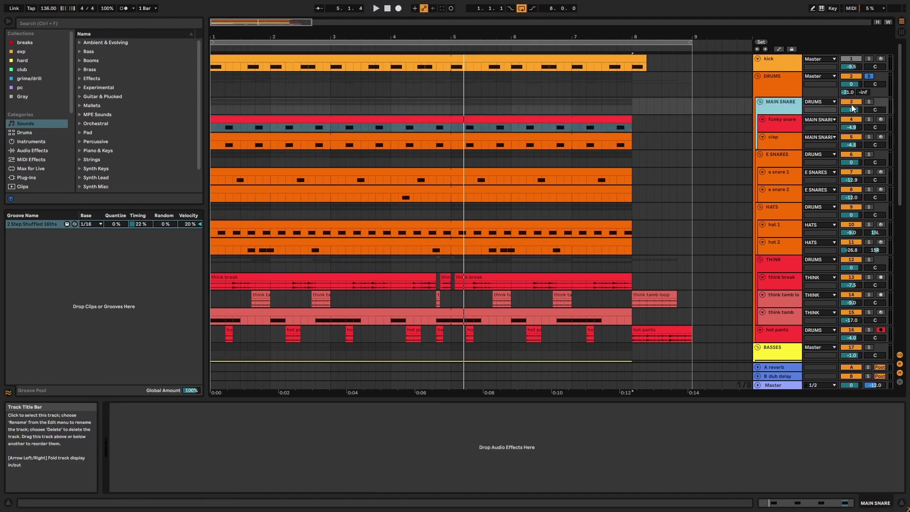
click(866, 104)
key(space)
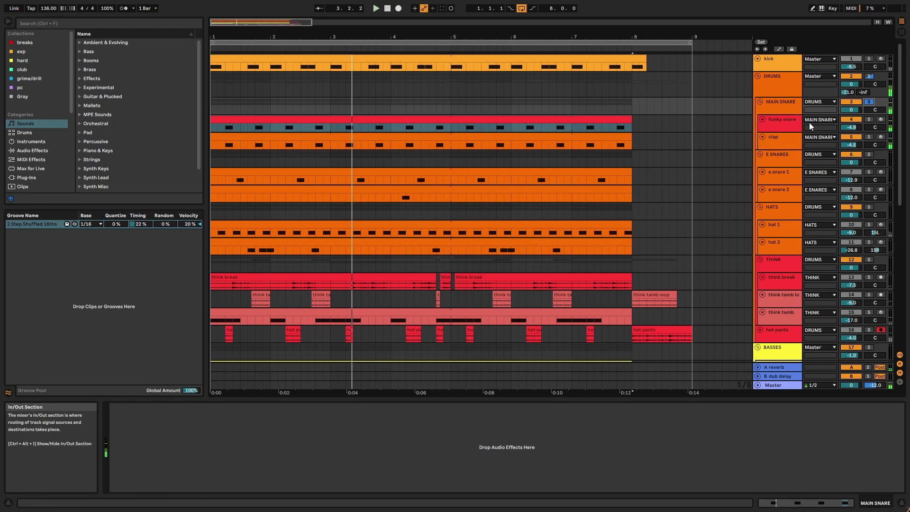
Audition the funky snare and clap layers individually by soloing each track during playback
click(796, 122)
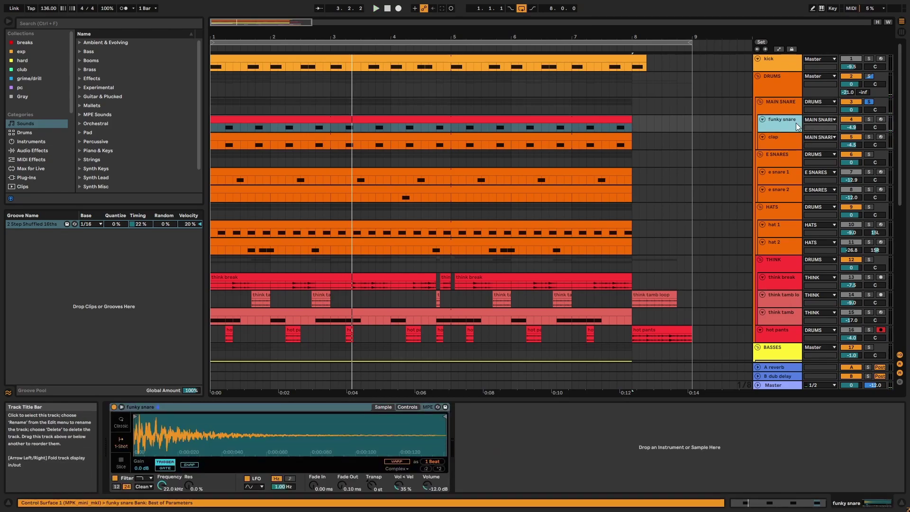
key(Down)
click(870, 120)
key(space)
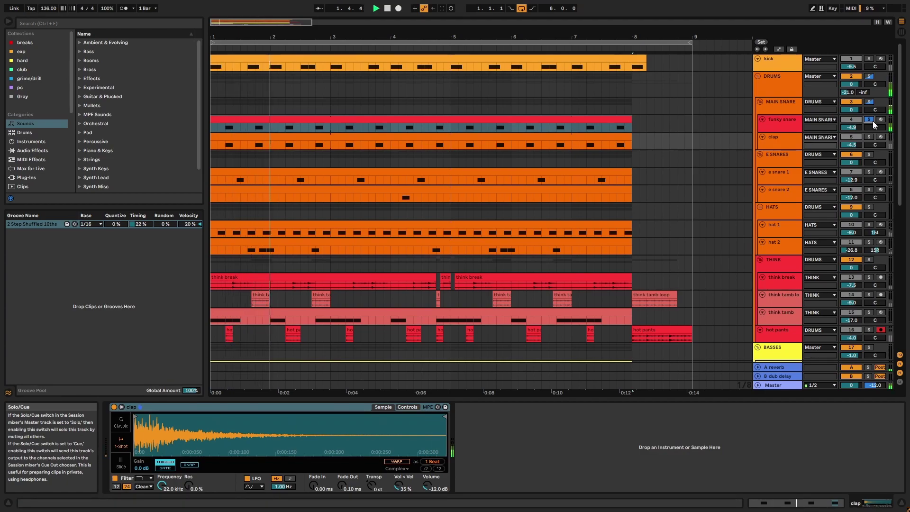
click(869, 137)
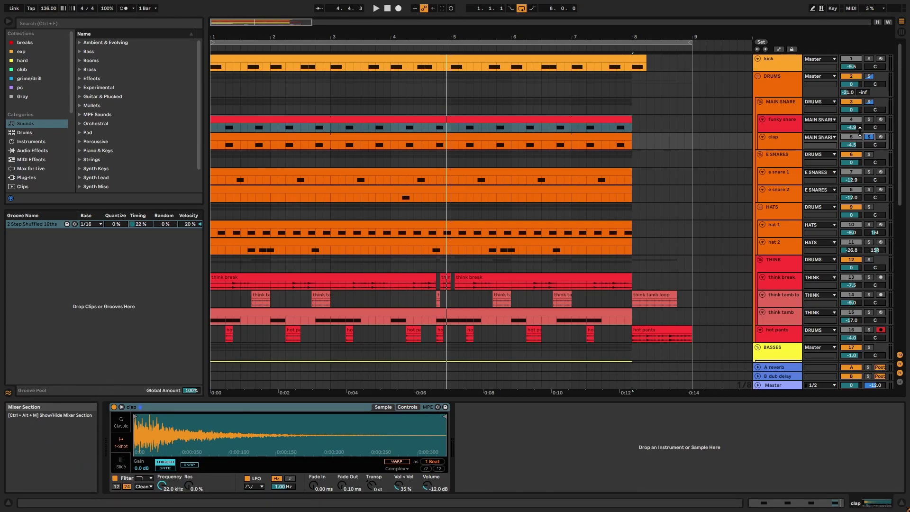
Solo and play the E SNARES group while examining the MIDI notes of the e snare 1 and e snare 2 clips
click(783, 154)
click(869, 154)
key(space)
double_click(475, 174)
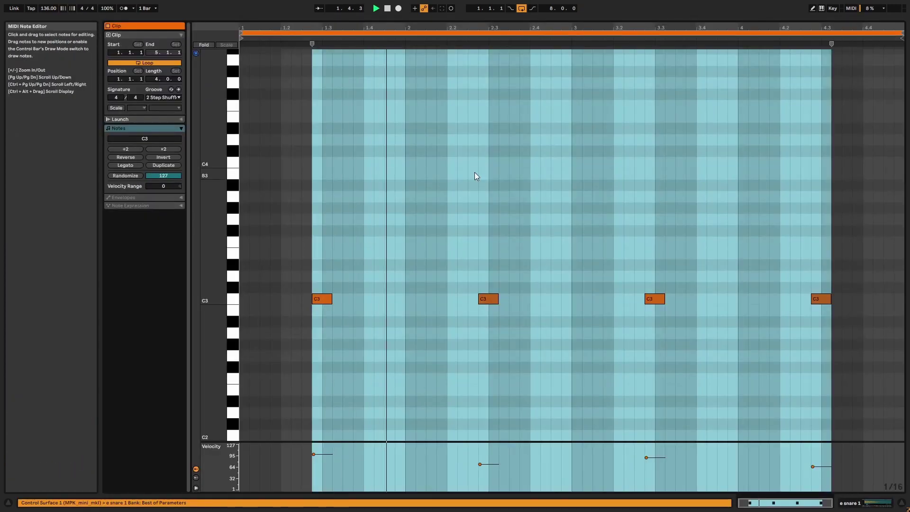
key(shift+Tab)
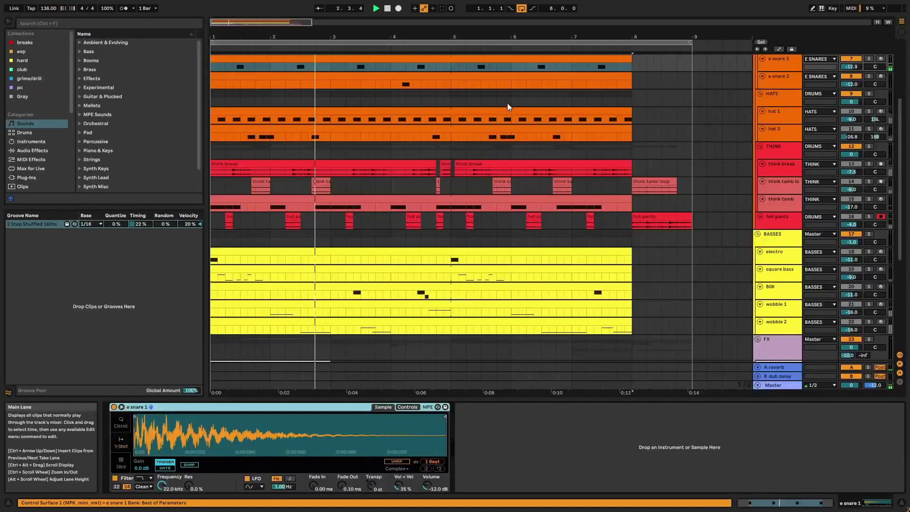
double_click(487, 87)
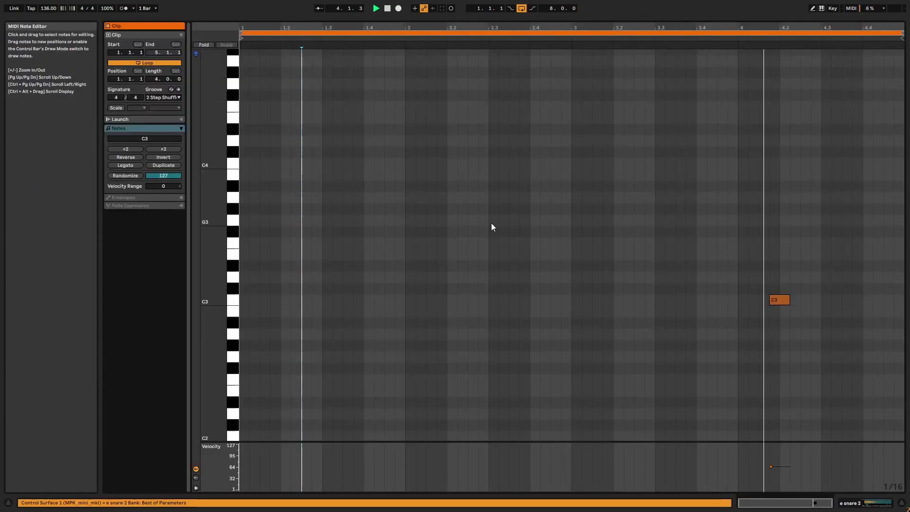
key(shift+Tab)
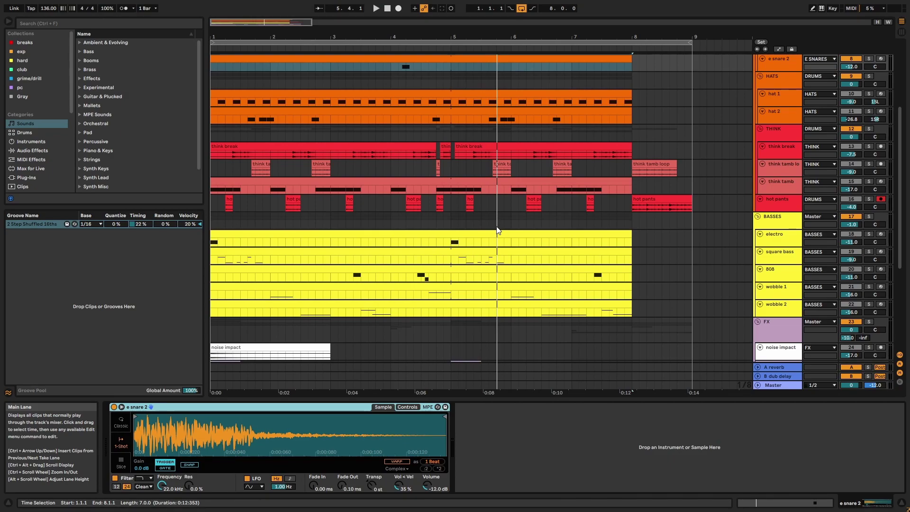
scroll(498, 231, up, 5)
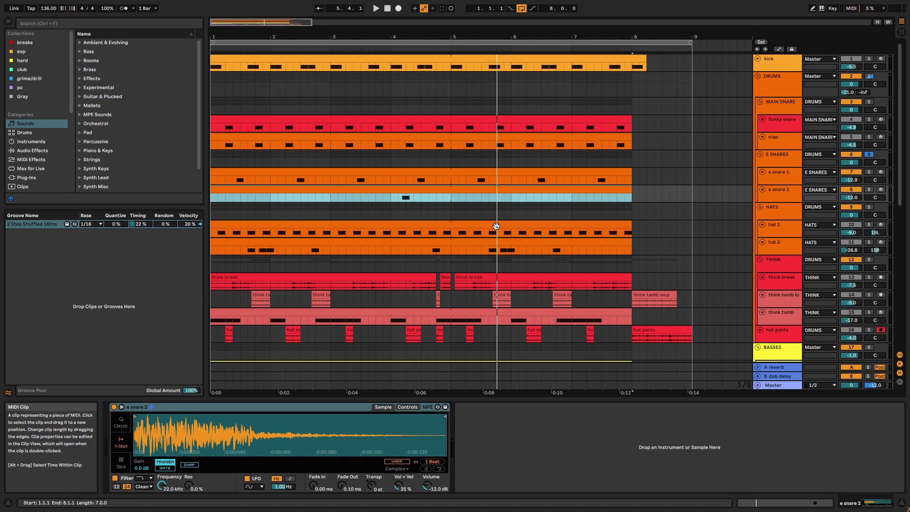
Unsolo the E SNARES group and compare the full mix with the group active and muted, leaving it active
click(789, 192)
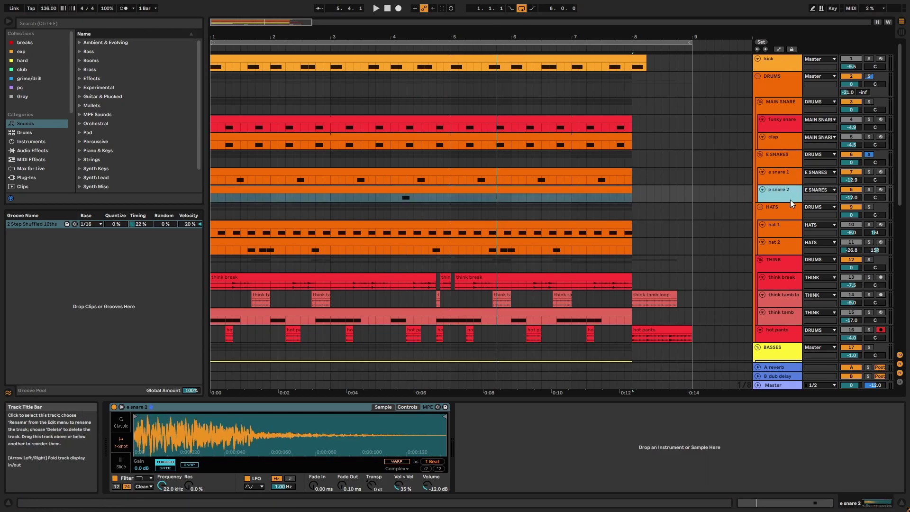
click(870, 155)
key(space)
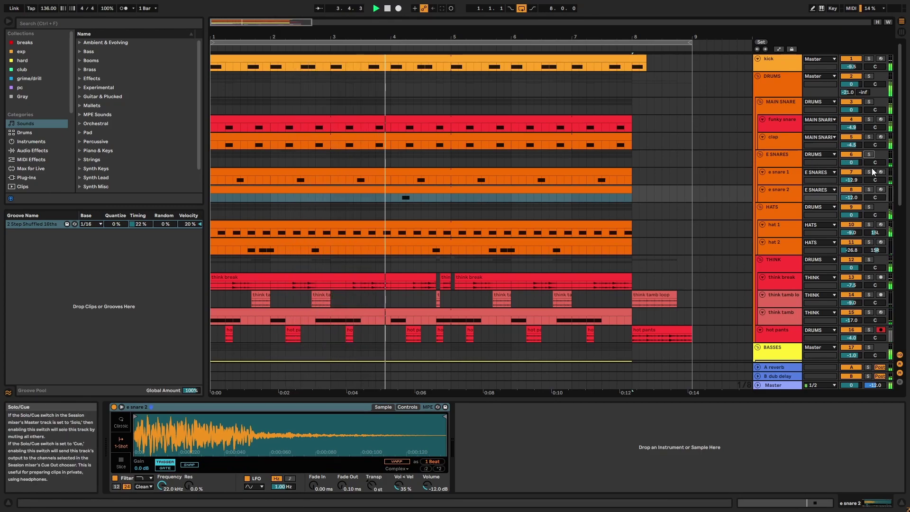
key(space)
click(846, 154)
key(space)
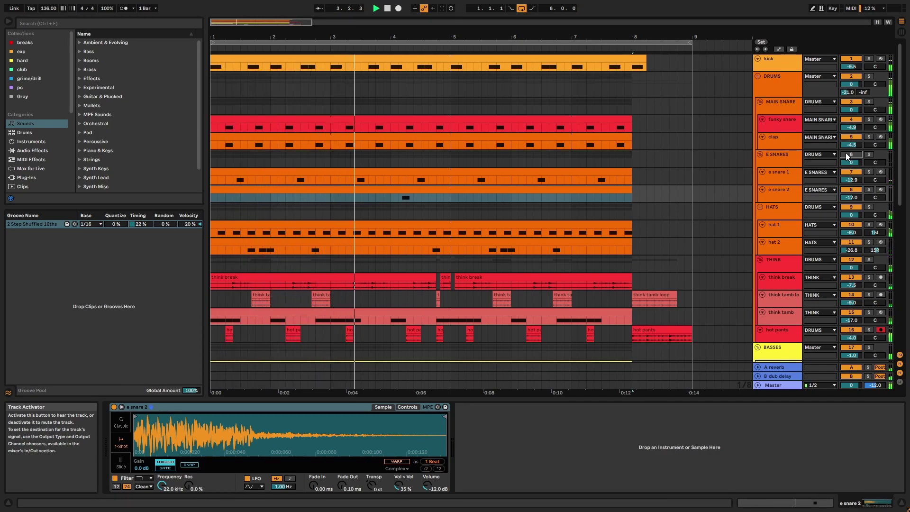
click(846, 153)
Examine the note patterns and velocities of the hat 1 and hat 2 clips in the HATS group
click(786, 214)
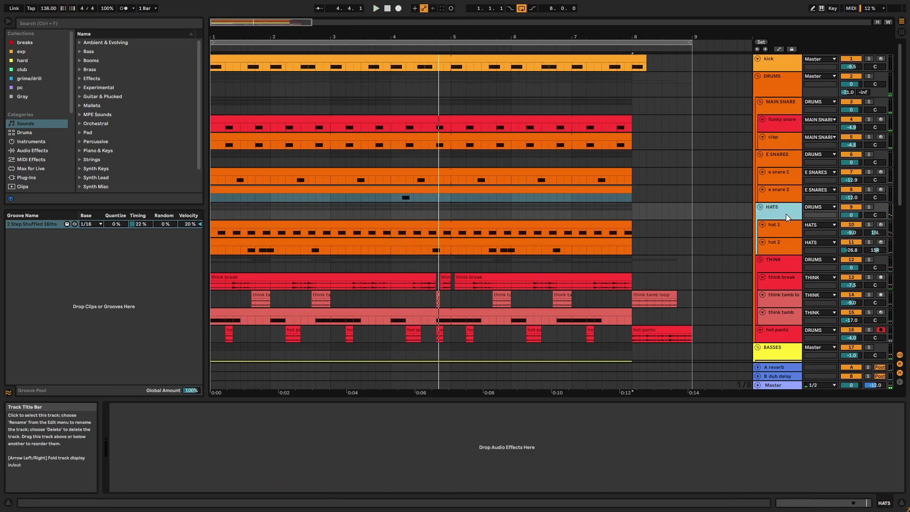
click(786, 223)
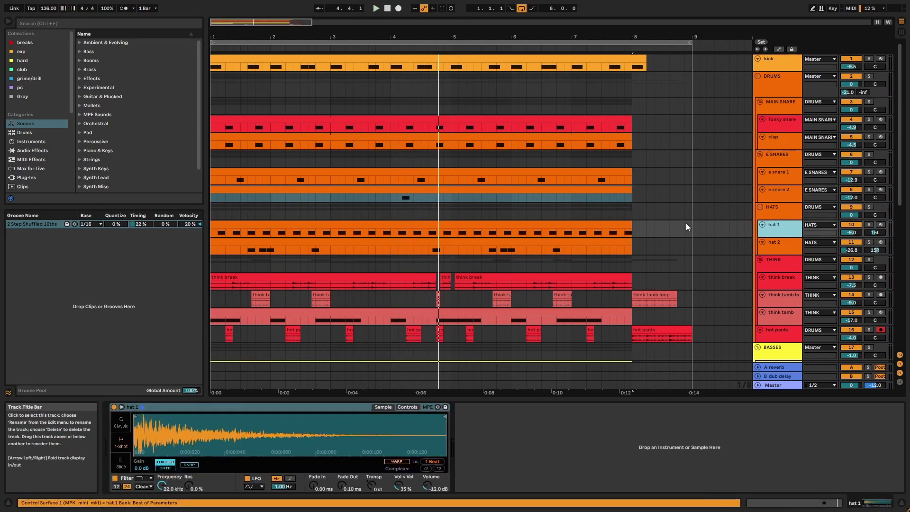
double_click(604, 228)
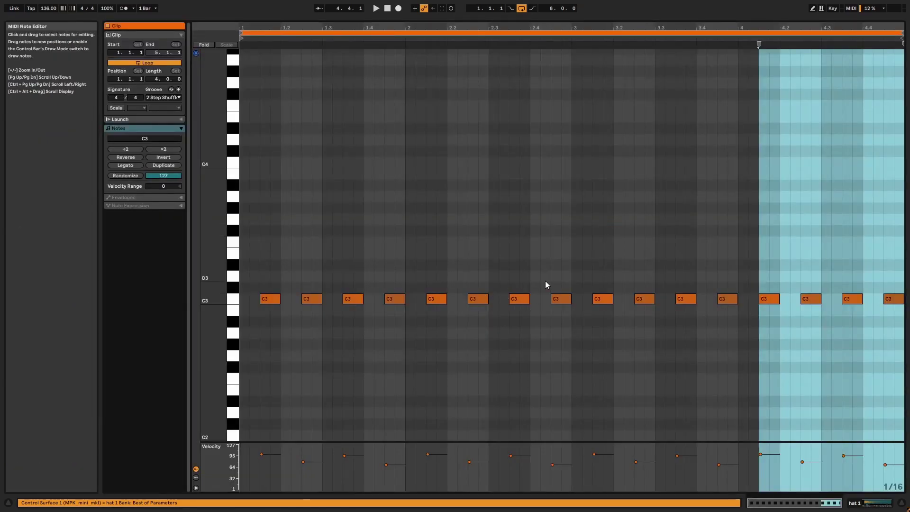
key(shift+Tab)
scroll(545, 280, up, 6)
click(781, 235)
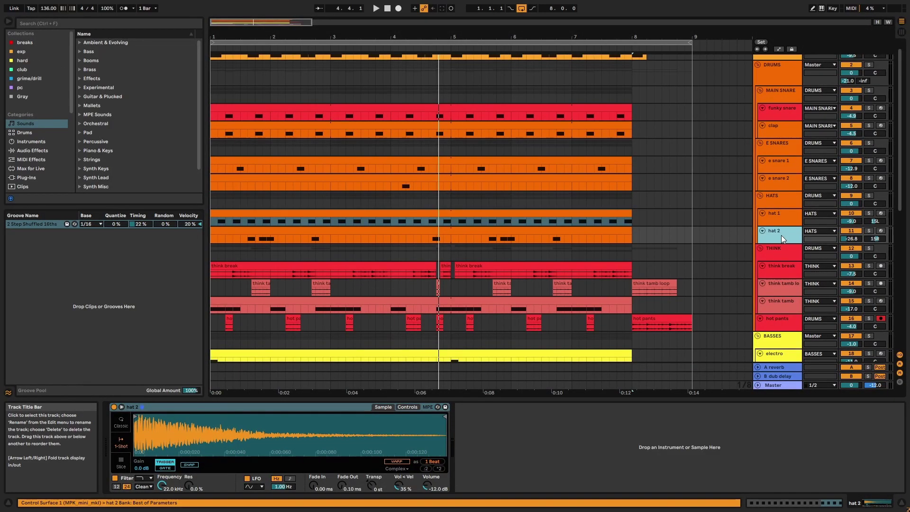
double_click(601, 234)
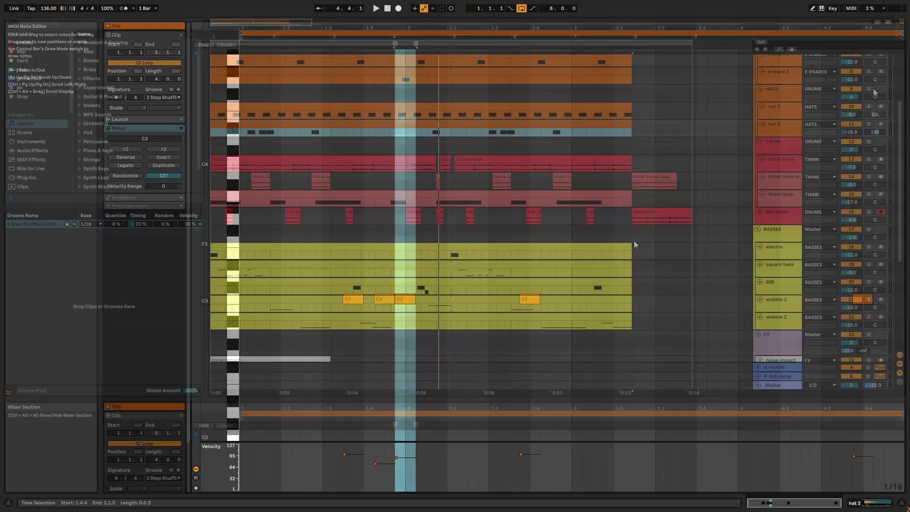
Solo the HATS group, play it back with the hat 2 sampler shown, and stop playback
click(869, 89)
key(space)
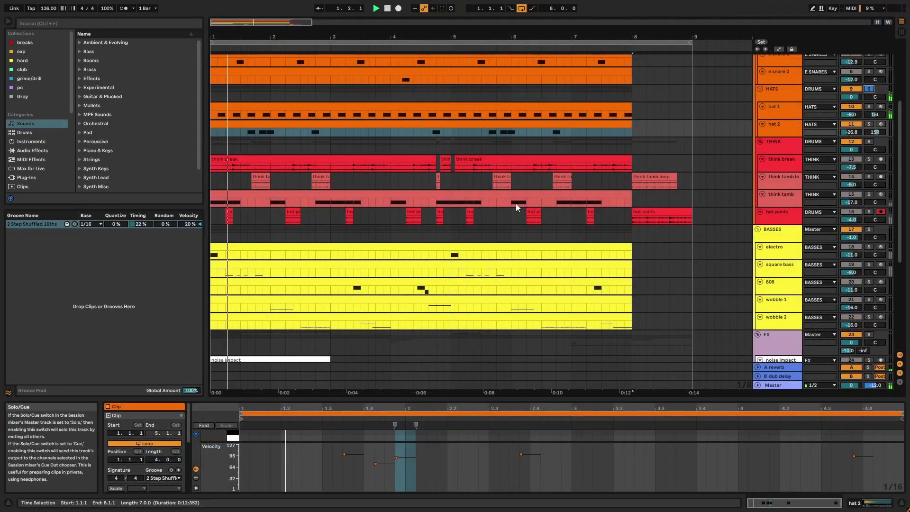
key(shift+Tab)
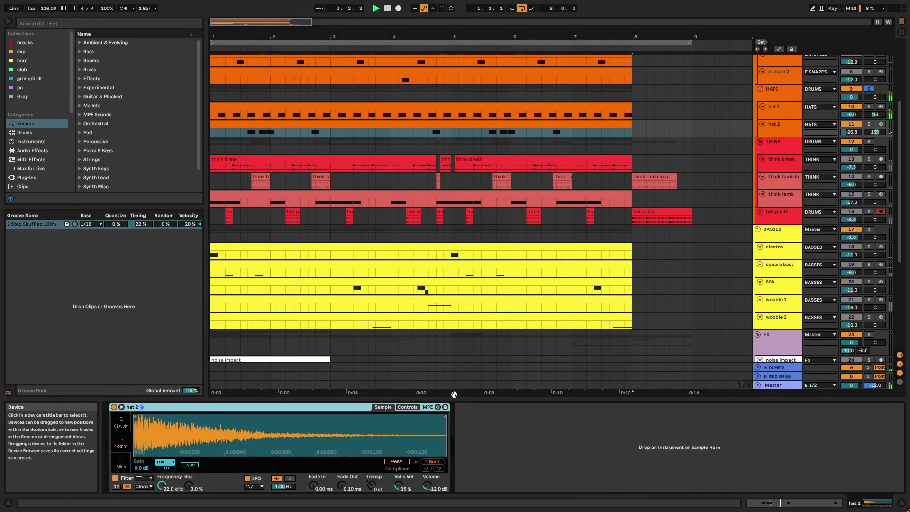
scroll(455, 358, up, 3)
scroll(454, 358, up, 2)
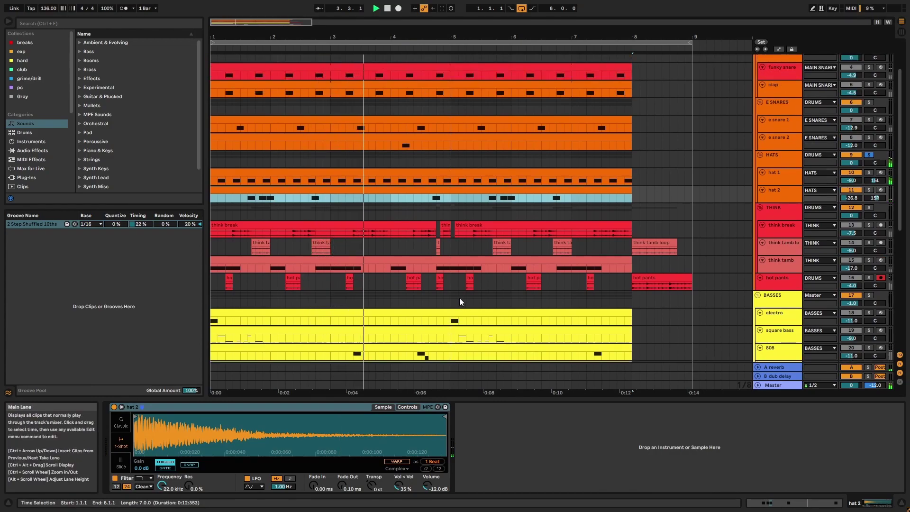
key(space)
Select all clips on the think break track in the THINK group, solo the track and play it back
click(779, 212)
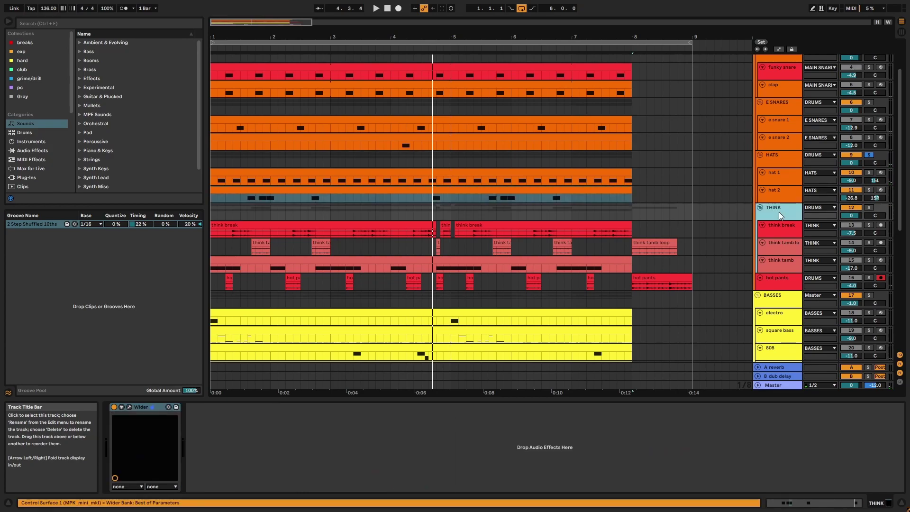
click(601, 231)
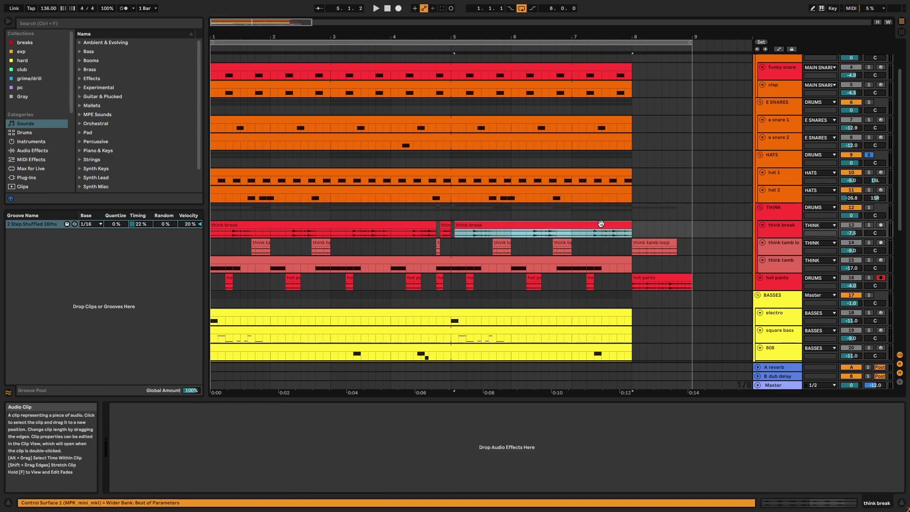
shift+click(352, 222)
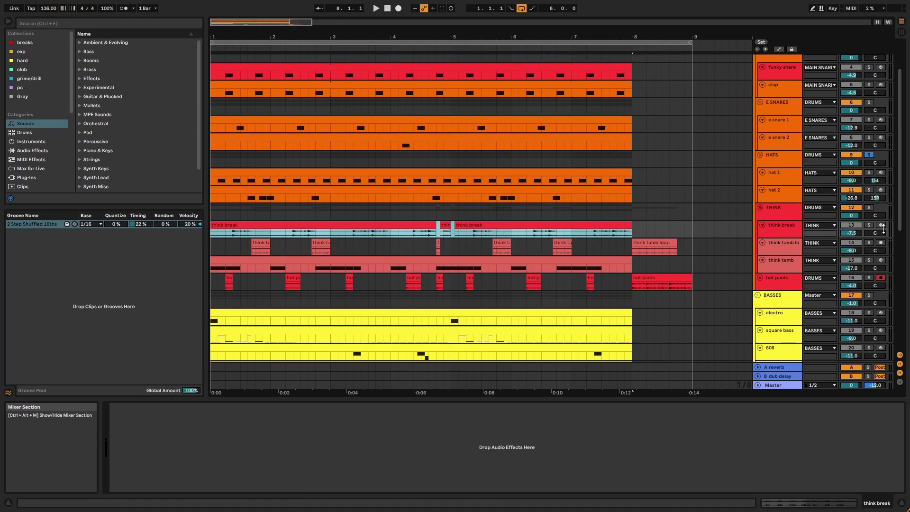
click(870, 226)
key(space)
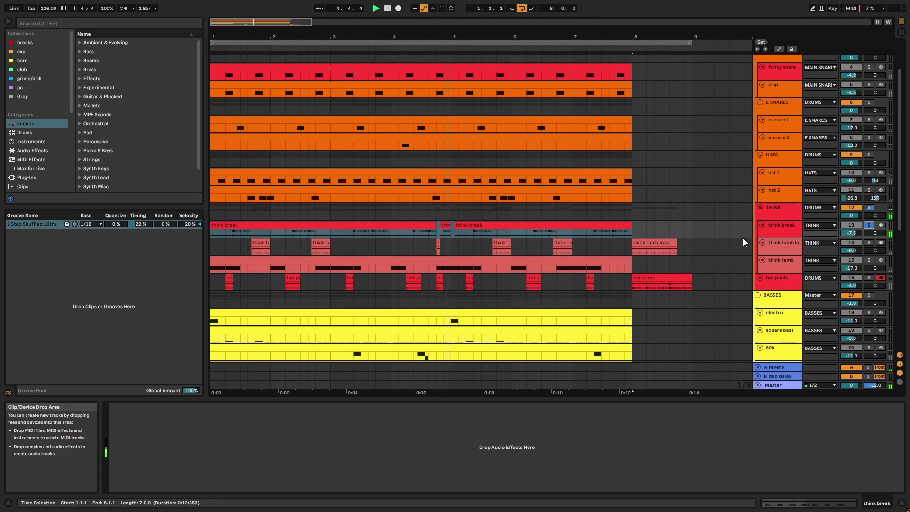
Solo and play back the think tamb loop track, and do the same with the think tamb track
click(784, 244)
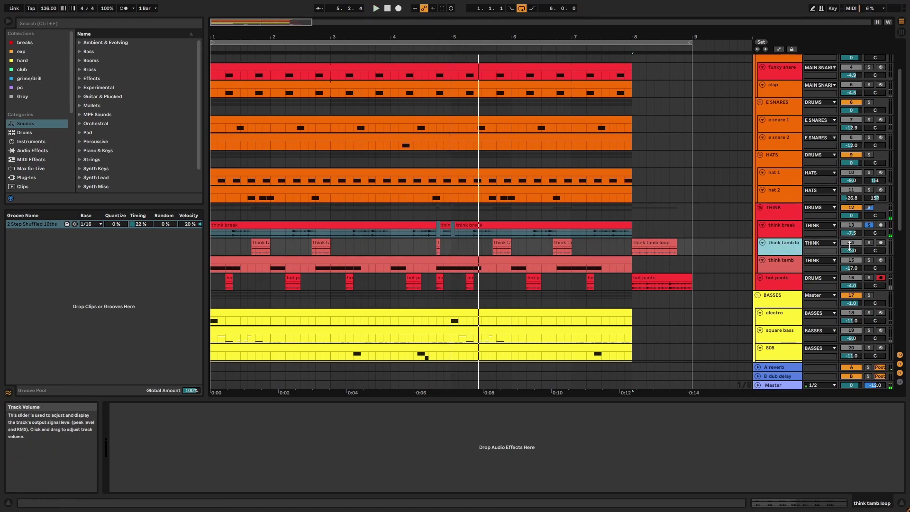
click(871, 243)
key(space)
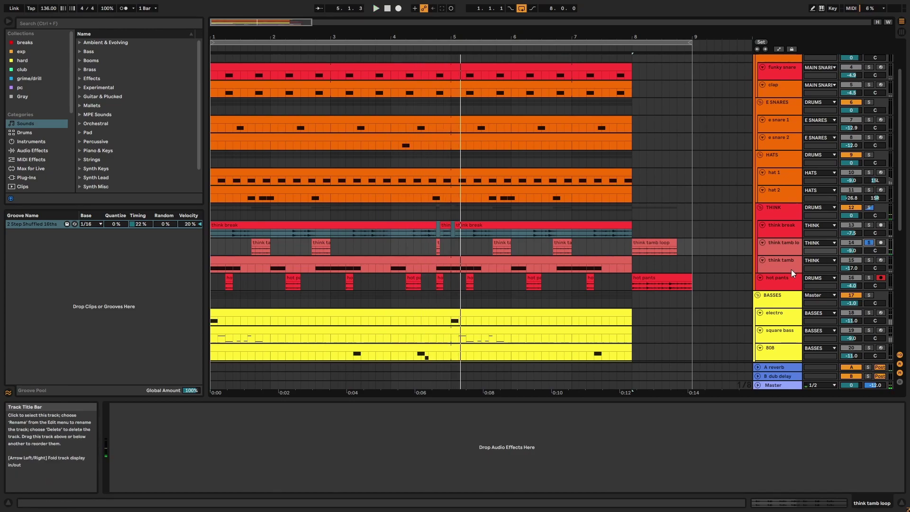
click(792, 270)
click(868, 261)
key(space)
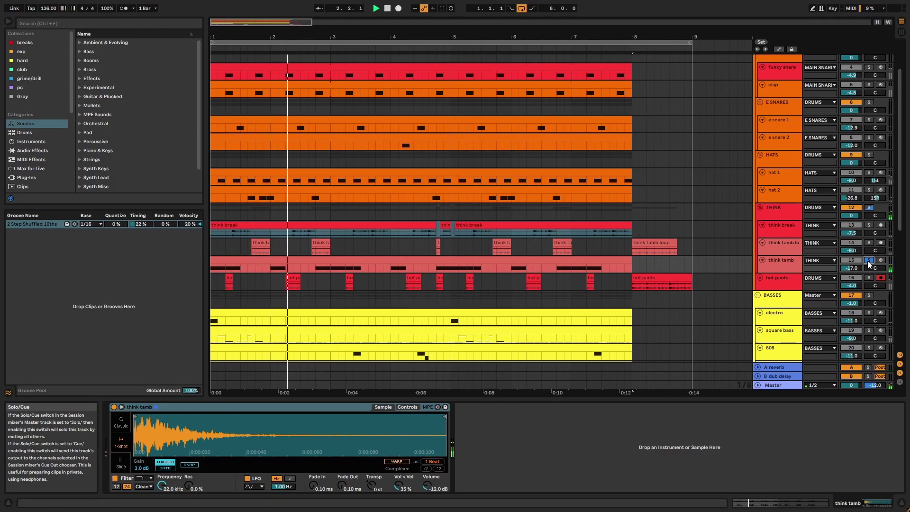
Solo the whole THINK group and play its layers back together
click(796, 212)
click(870, 209)
key(space)
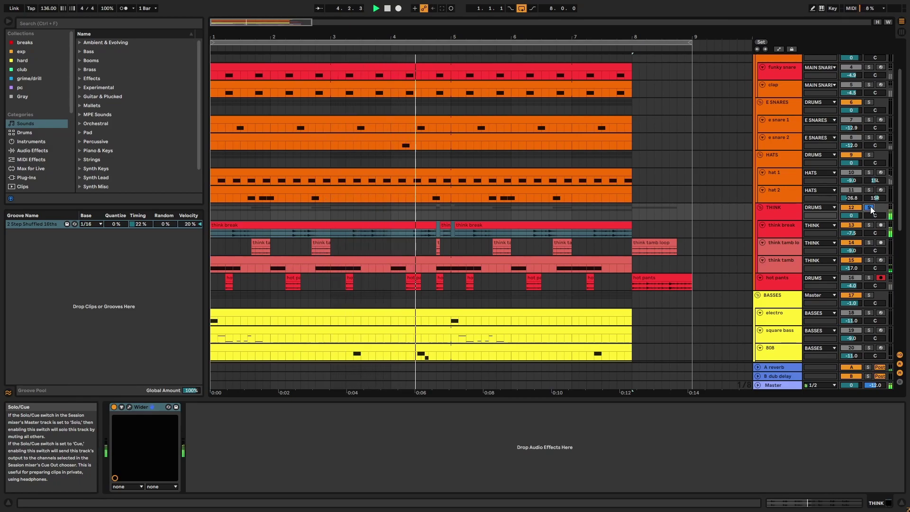
Open the Wider plug-in on the THINK group to examine its width and low bypass settings, and close its window
click(786, 206)
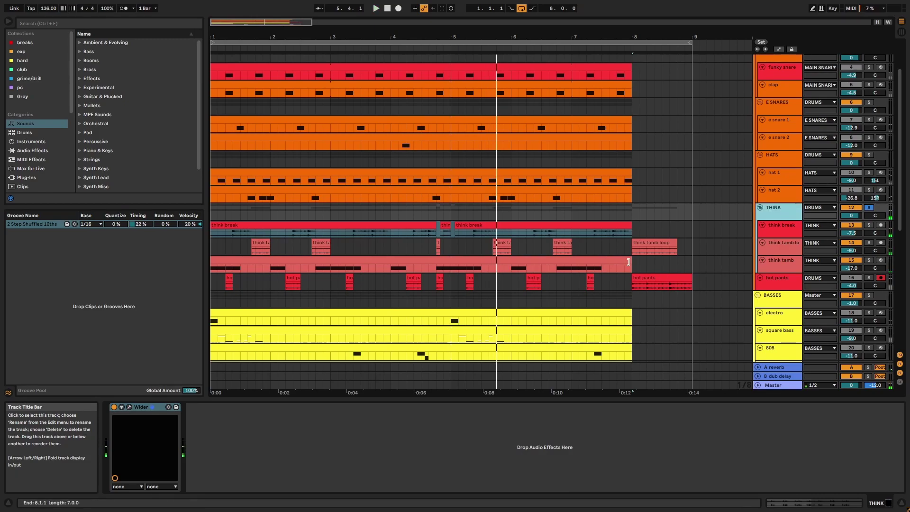
click(129, 407)
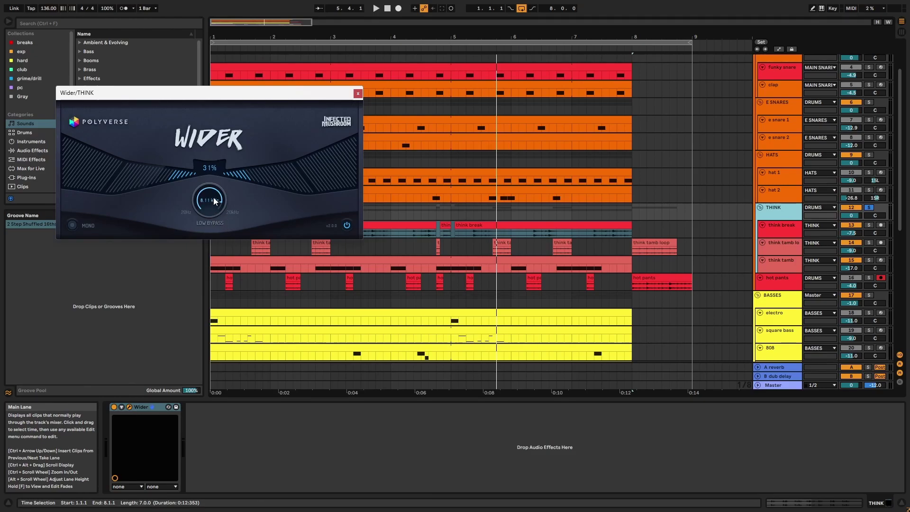
click(358, 93)
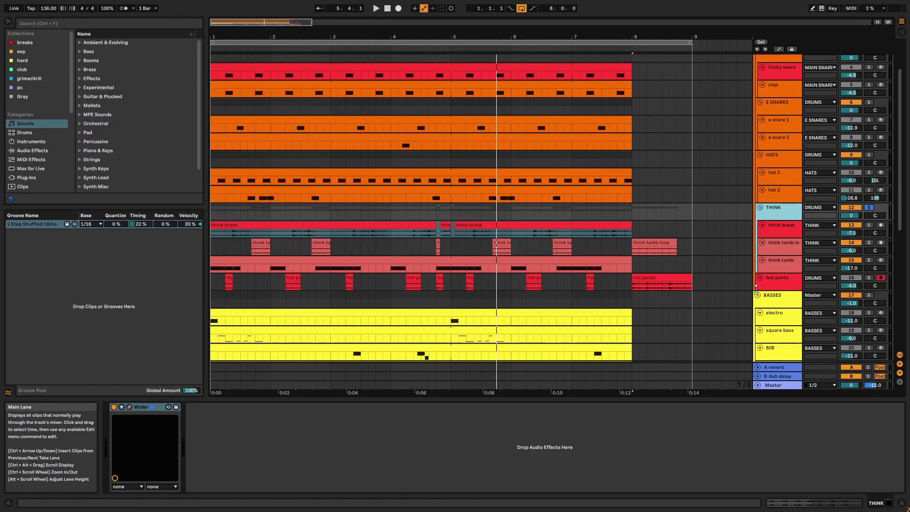
Solo the hot pants track, examine its short chopped clips, and open the full one-bar clip at bar 8 to view its waveform
click(765, 279)
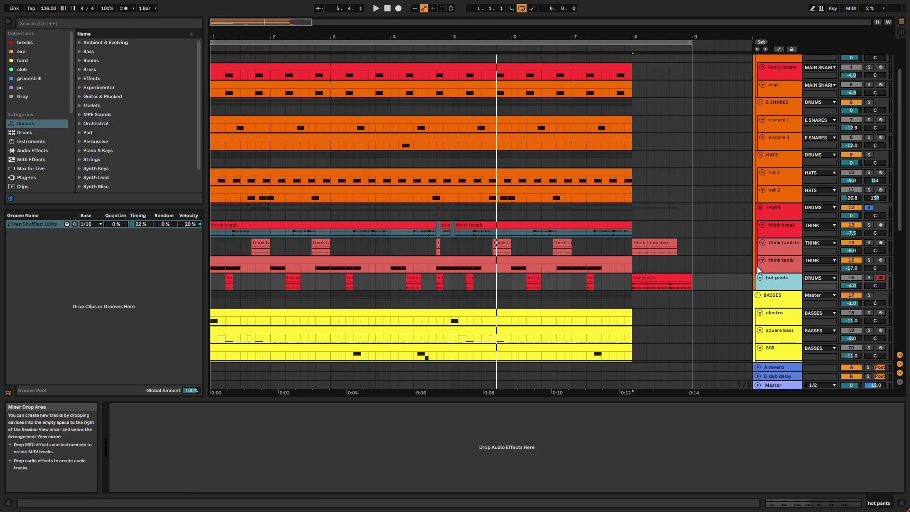
click(868, 277)
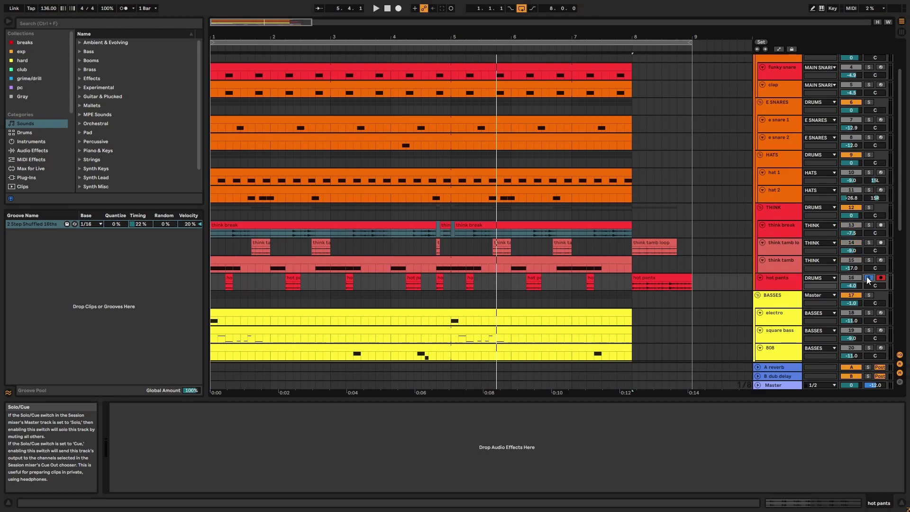
click(229, 283)
click(290, 283)
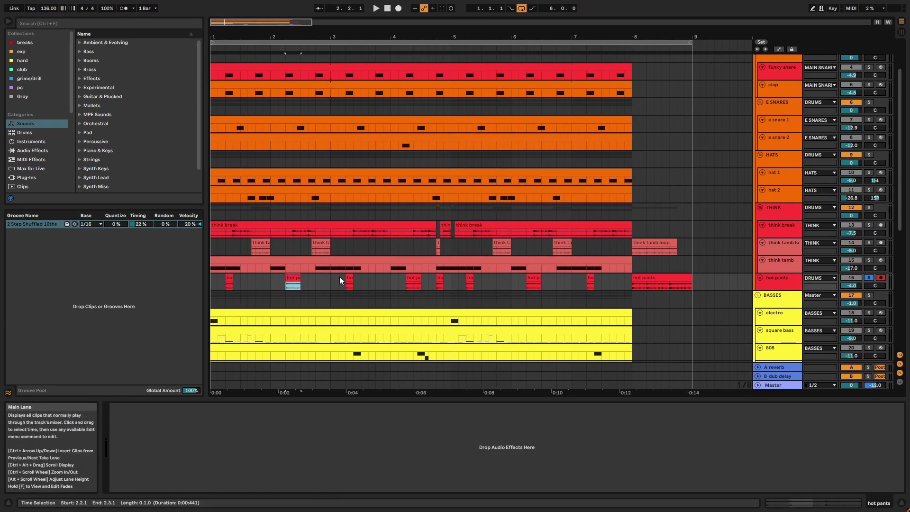
click(349, 283)
click(413, 283)
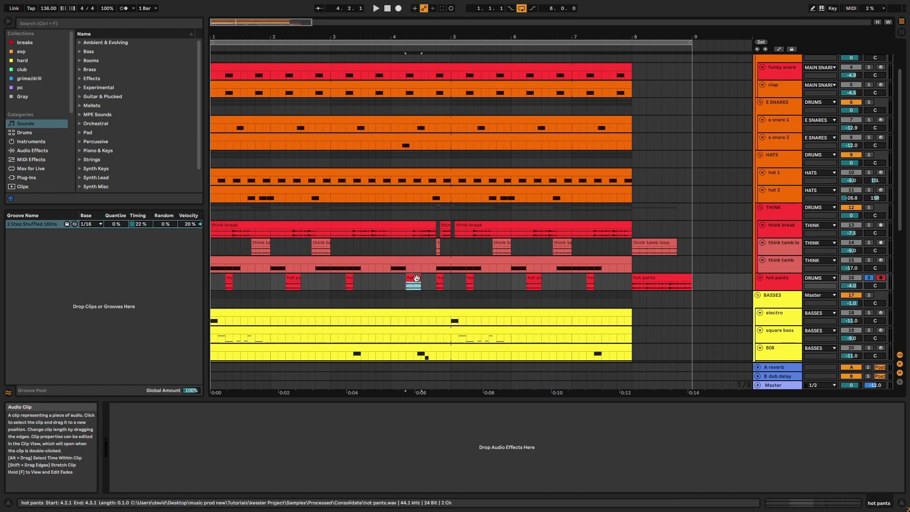
double_click(633, 281)
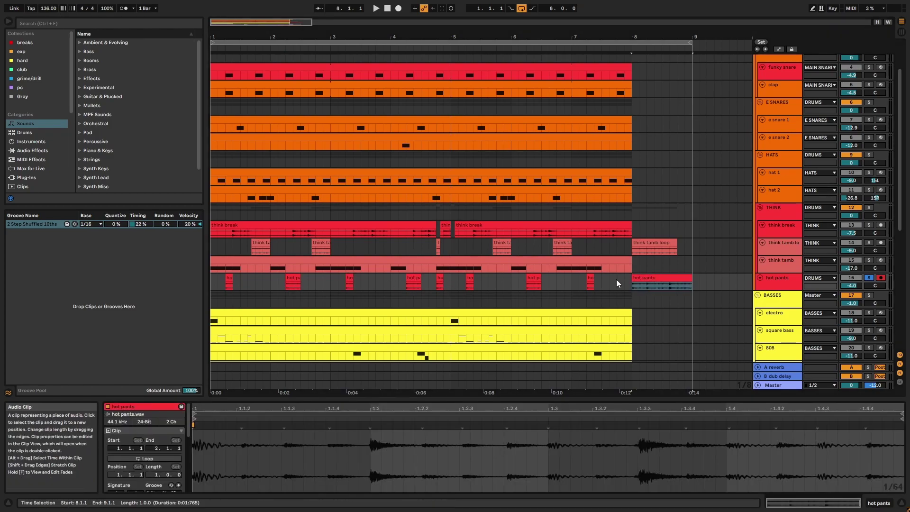
Play back the soloed hot pants track, stop playback and remove the track's solo
drag(599, 399, 702, 24)
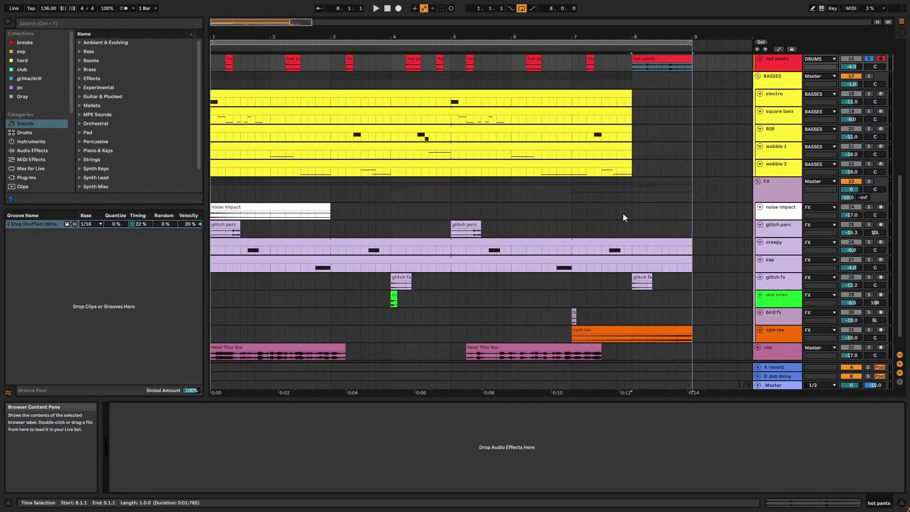
scroll(623, 214, up, 5)
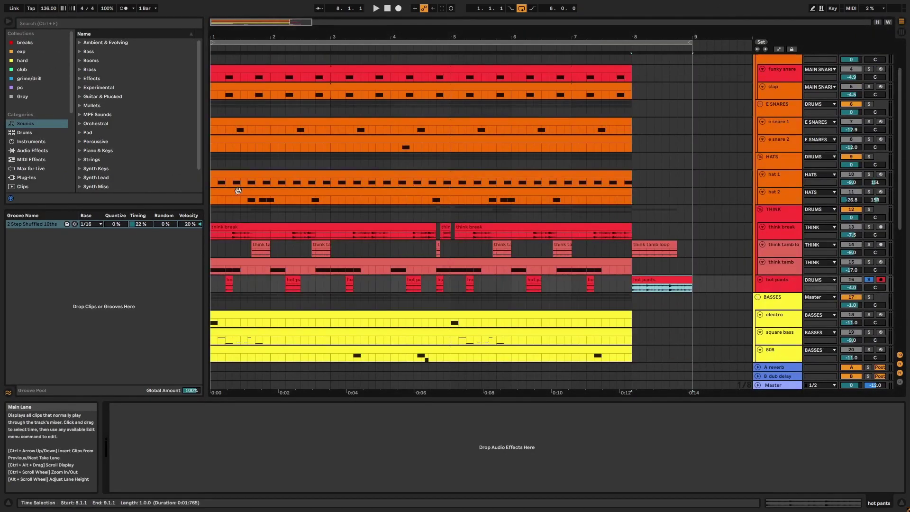
click(244, 264)
key(space)
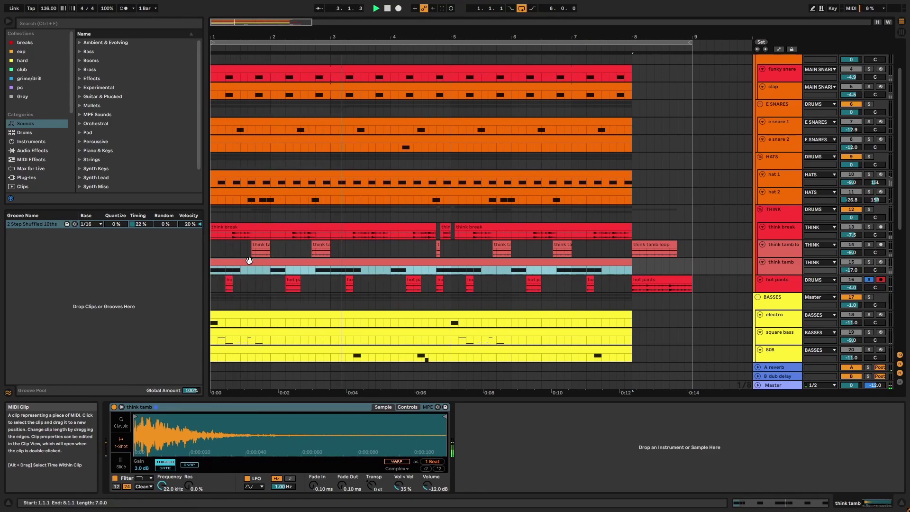
click(660, 280)
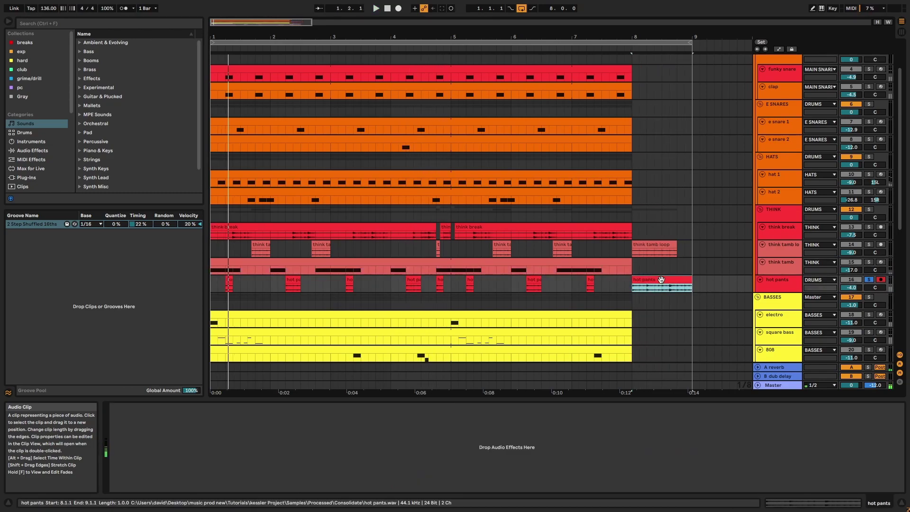
click(870, 280)
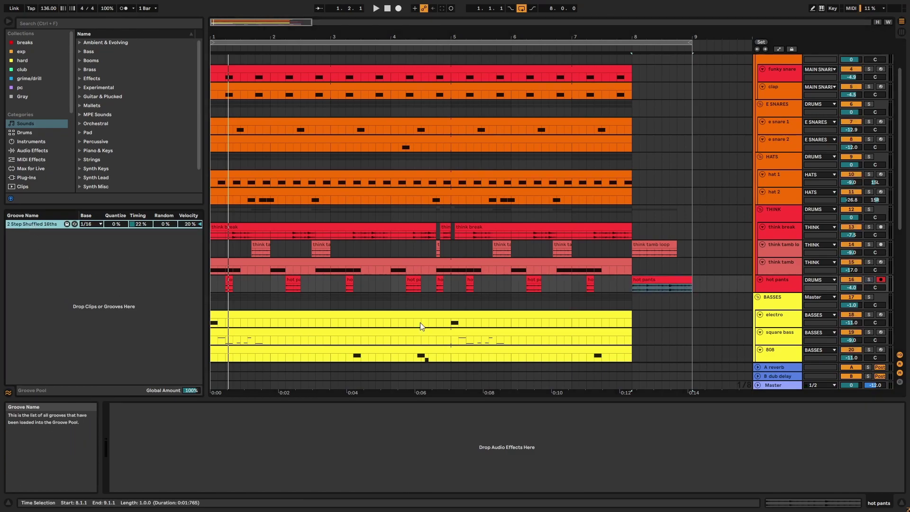
Select the drum clips from the funky snare track through the hot pants track and highlight the 2 Step Shuffled 16ths groove
scroll(693, 286, up, 1)
drag(719, 326, 197, 94)
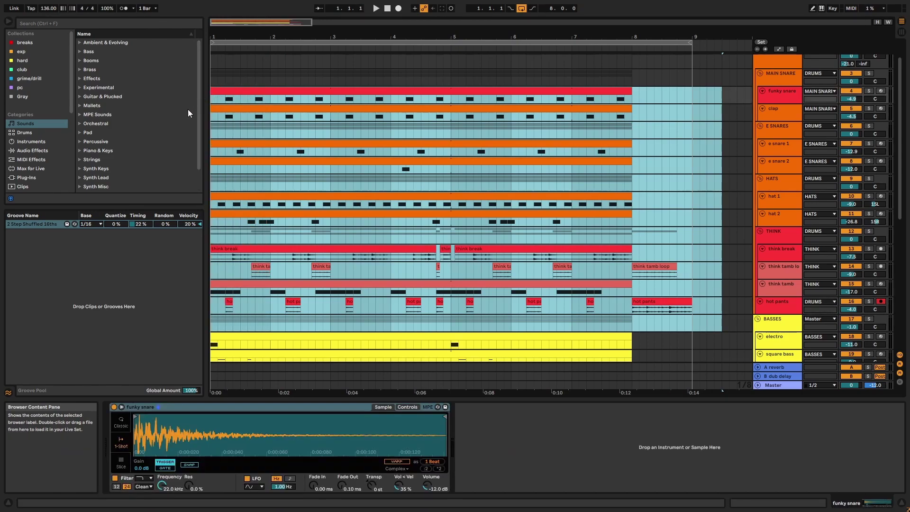
click(47, 223)
scroll(574, 209, up, 1)
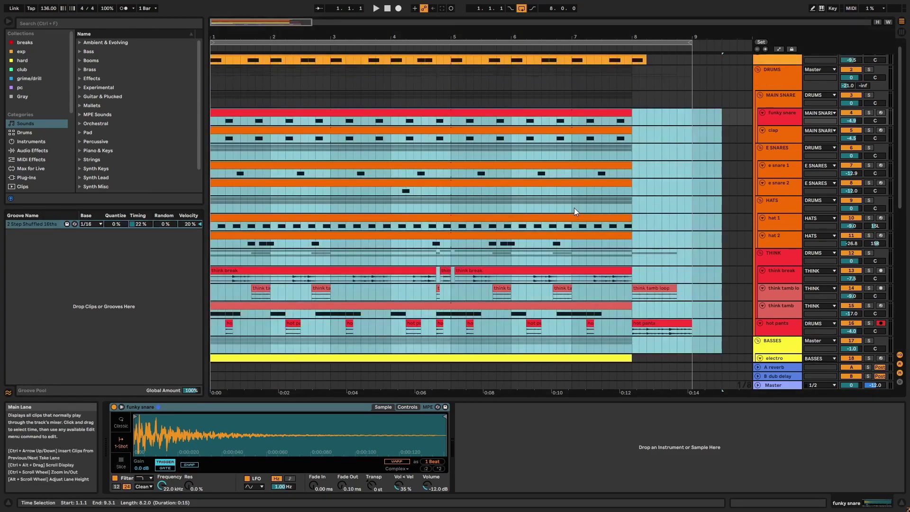
Compare playback with and without the 2 Step Shuffled 16ths groove by deleting it from the Groove Pool and undoing the deletion
click(569, 111)
key(space)
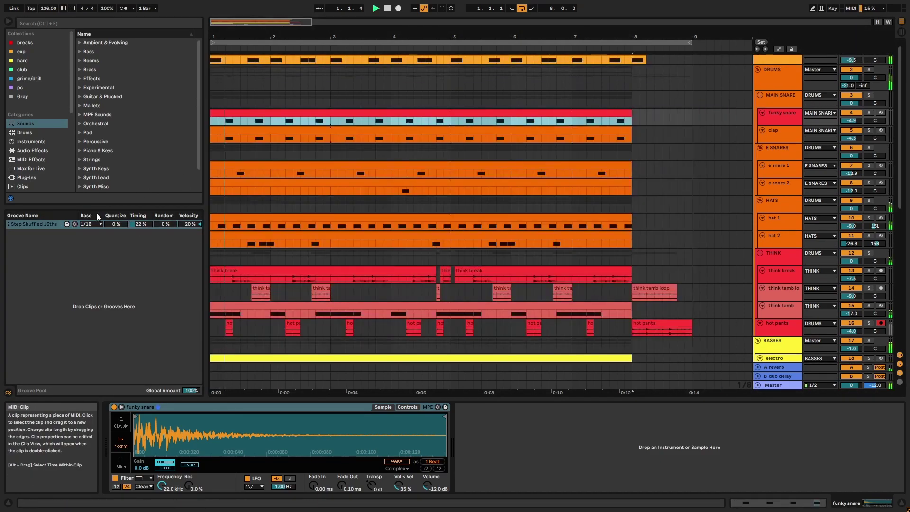
click(42, 227)
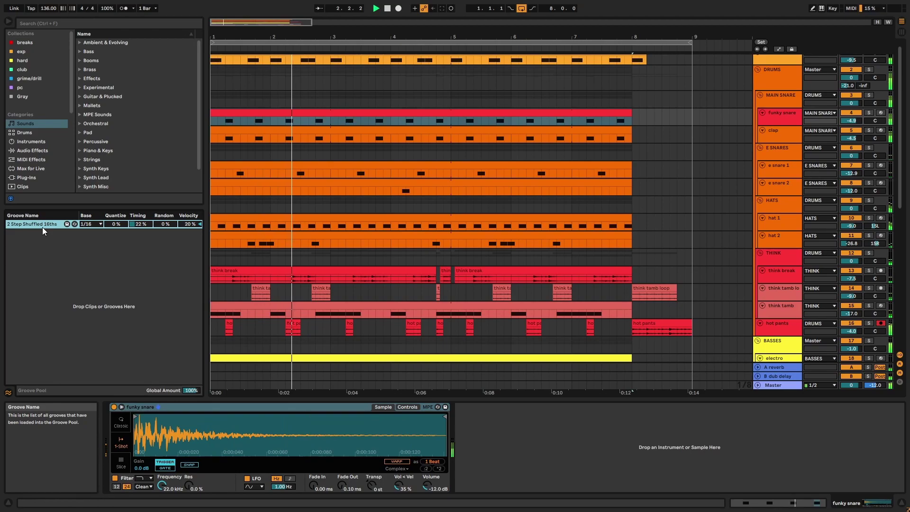
key(Delete)
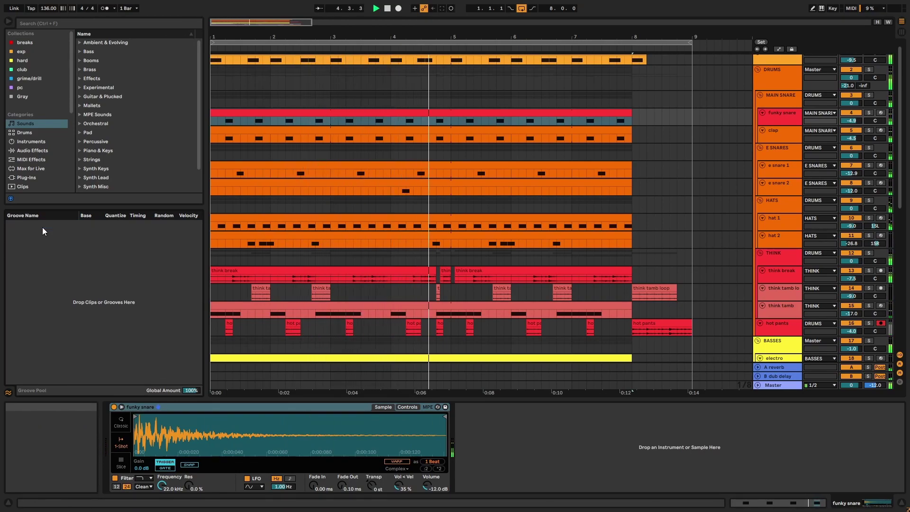
key(ctrl+z)
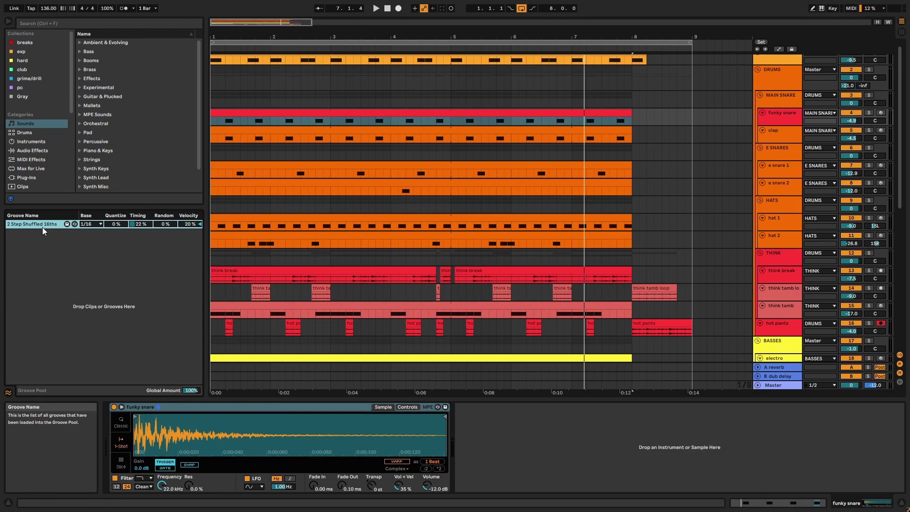
Examine the Saturator, Glue Compressor and EQ Eight in the DRUMS group's effect chain
click(785, 78)
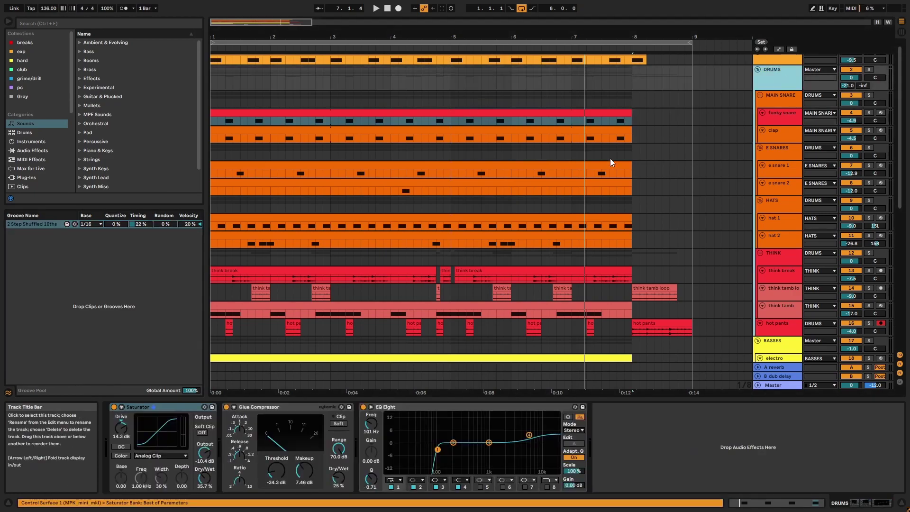
click(181, 408)
click(300, 411)
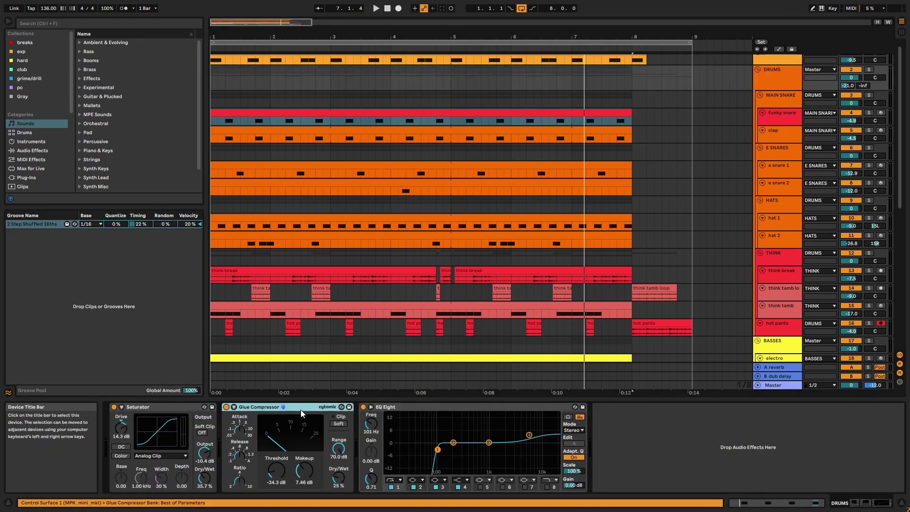
click(512, 414)
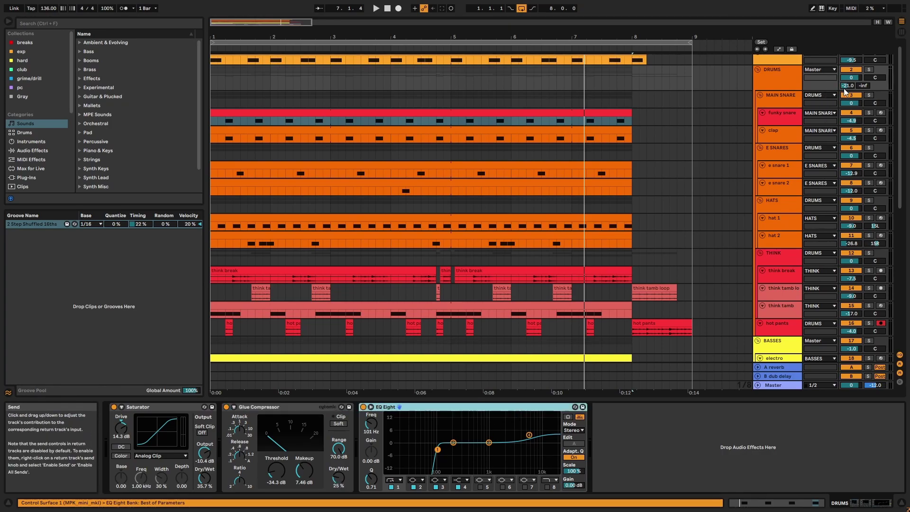
Show the effect chain of the A reverb return, solo the return and play it back
click(781, 367)
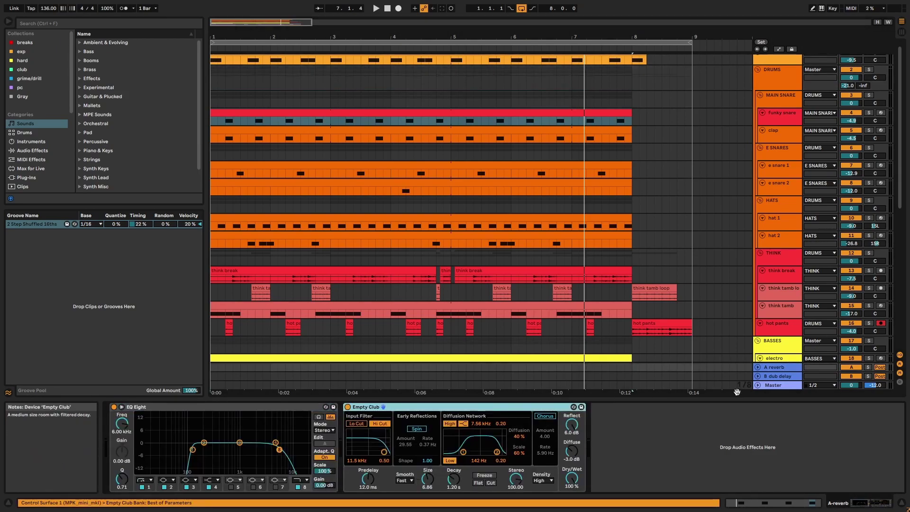
key(space)
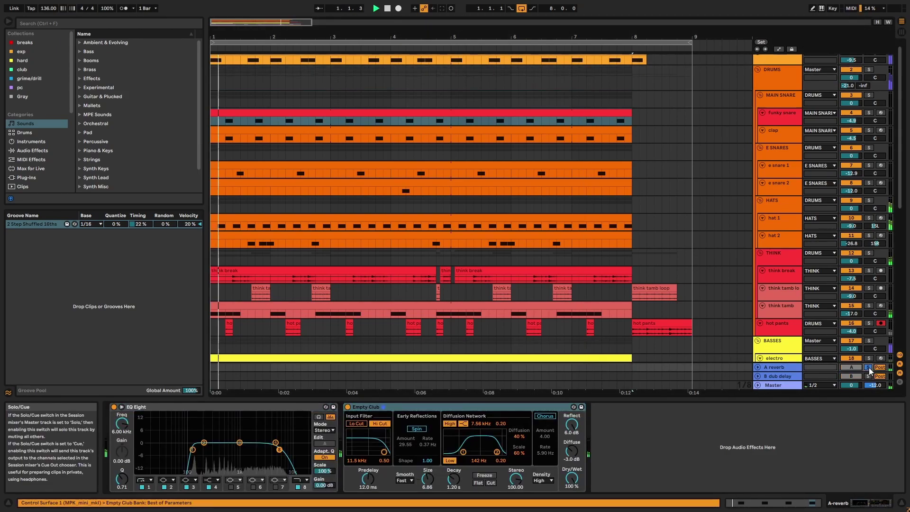
scroll(612, 227, down, 3)
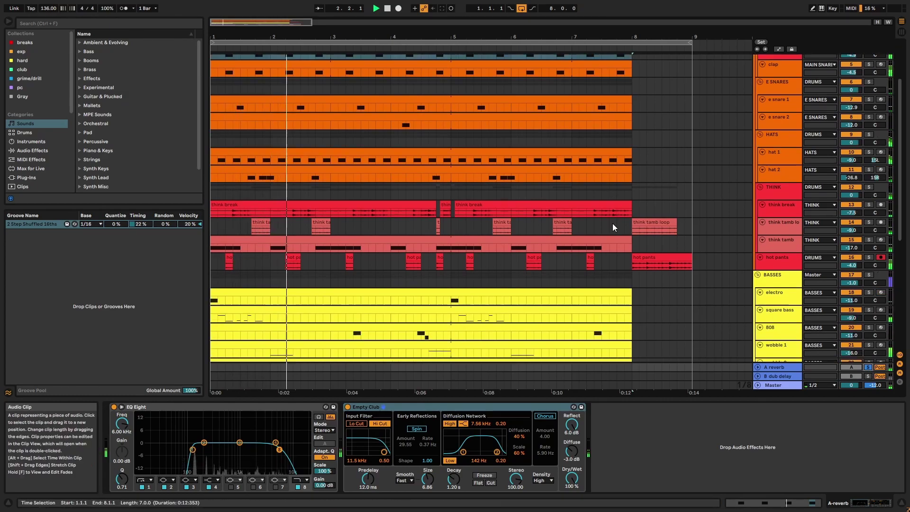
scroll(607, 214, down, 2)
key(space)
Solo the BASSES group, play it back and select the clips on all five bass tracks
click(869, 230)
click(568, 248)
key(space)
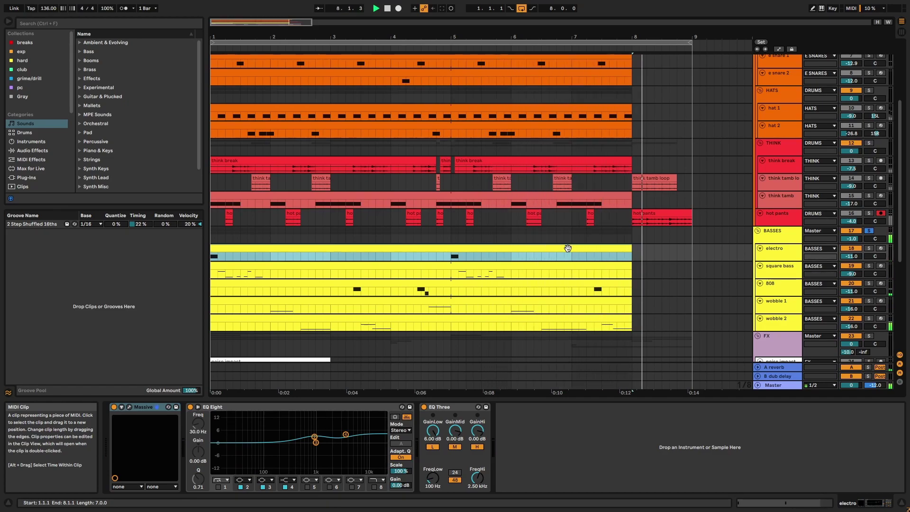
shift+click(591, 322)
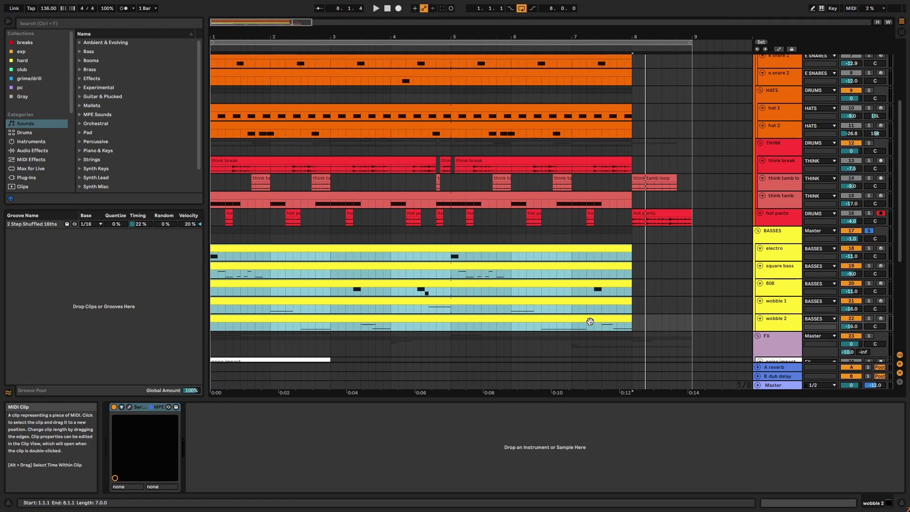
Solo the electro bass track, play it back with its clip's MIDI notes shown, and return to its devices
click(784, 255)
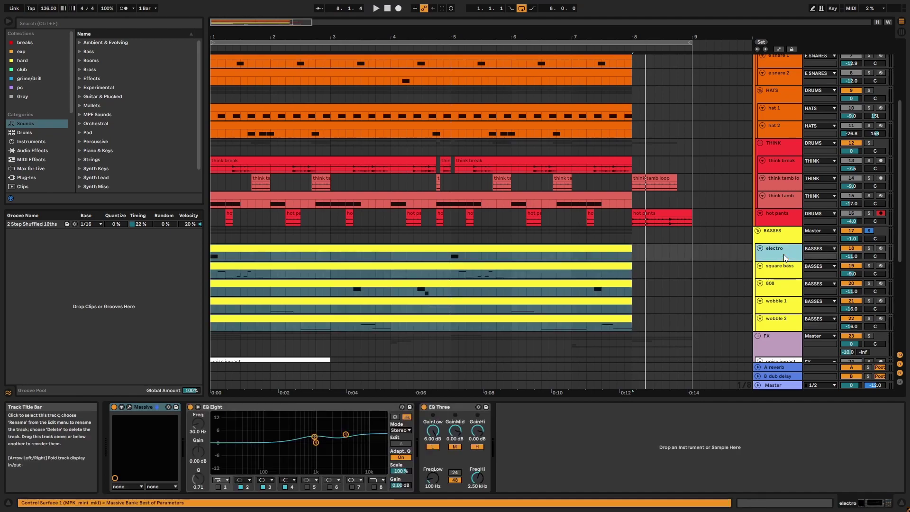
click(868, 248)
double_click(578, 248)
key(space)
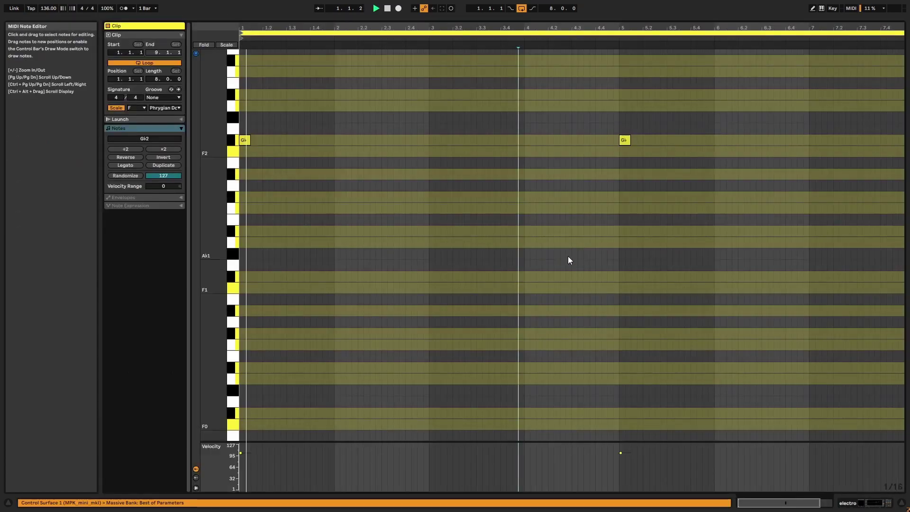
click(606, 33)
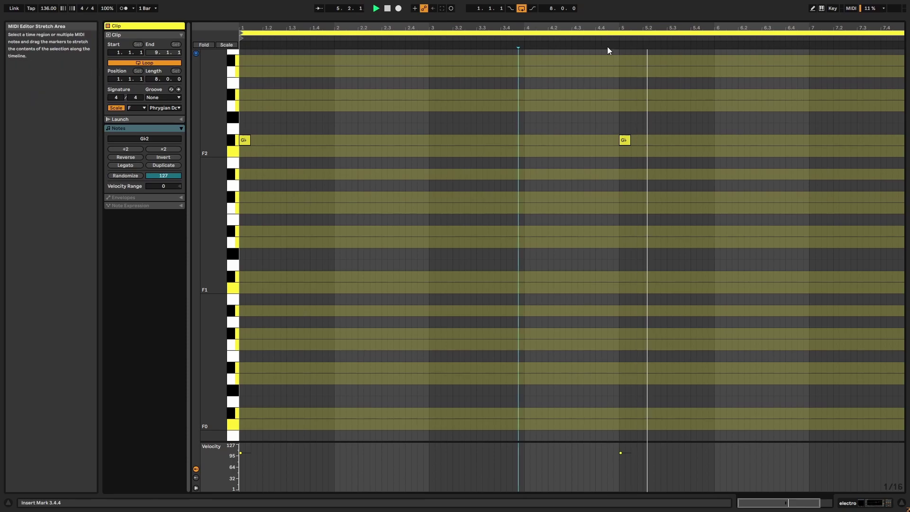
key(shift+Tab)
key(space)
scroll(400, 191, up, 2)
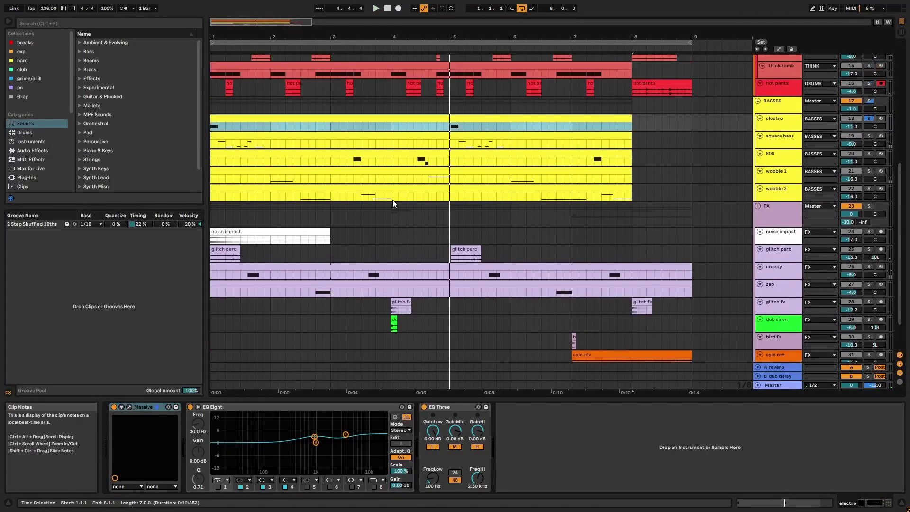
Open the Massive synth on the electro track, examine its envelope 1, and close the plug-in window
click(777, 129)
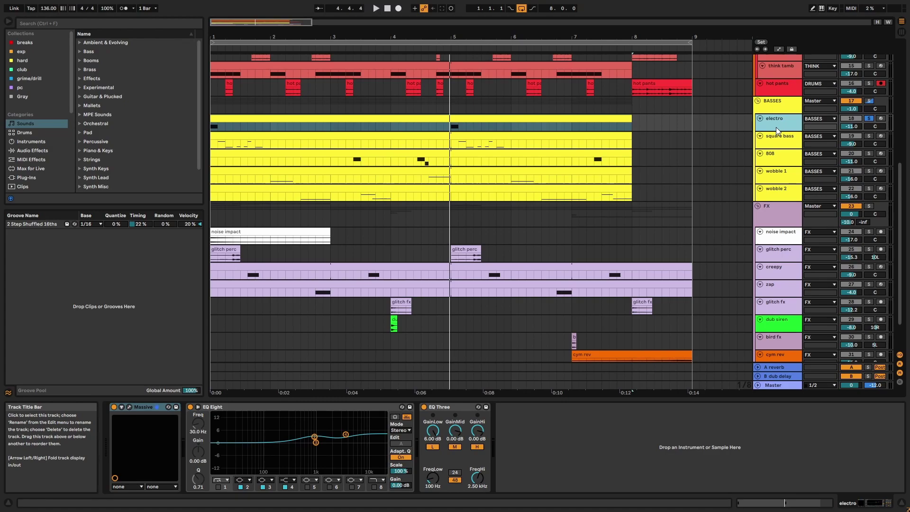
click(130, 407)
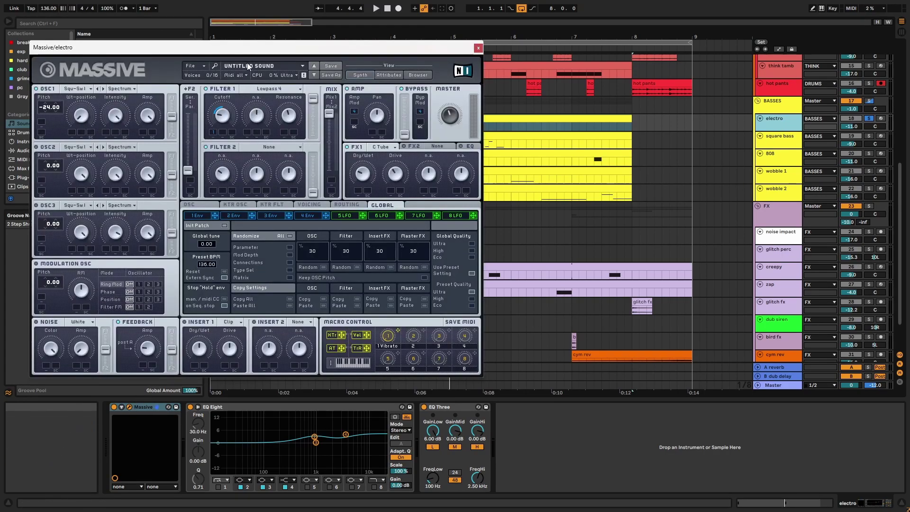
drag(248, 52, 332, 54)
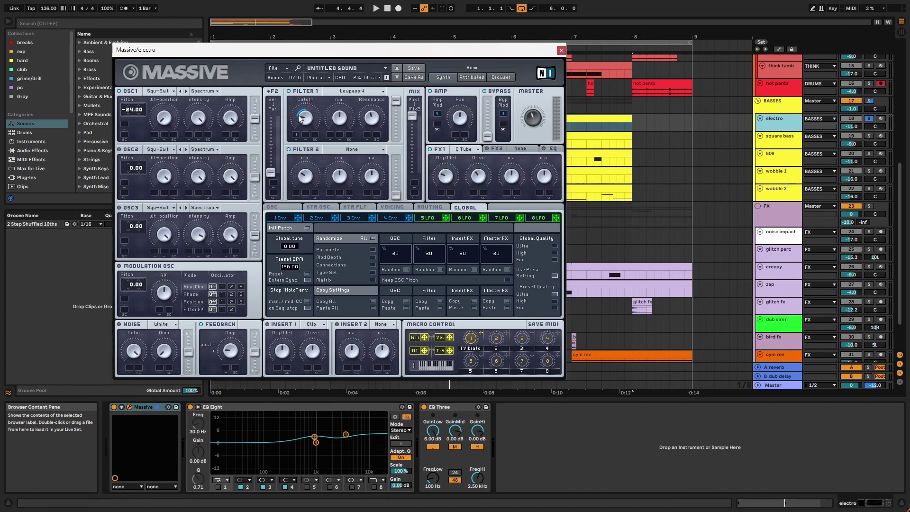
click(281, 218)
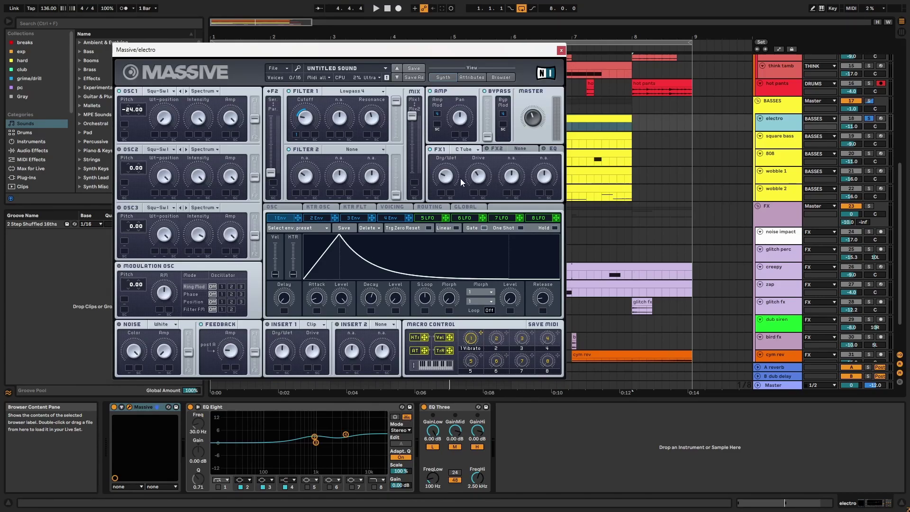
click(562, 51)
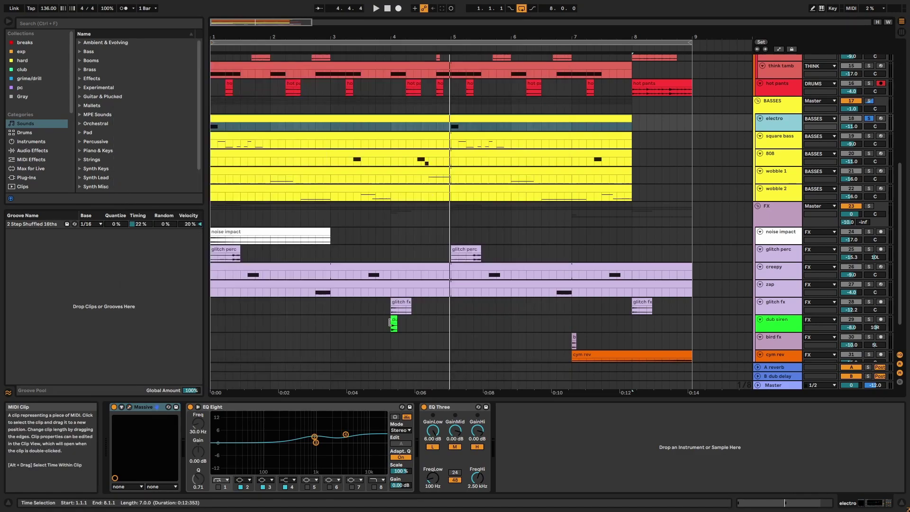
Examine the band boosts in the electro track's EQ Eight and the low gain in its EQ Three
click(351, 407)
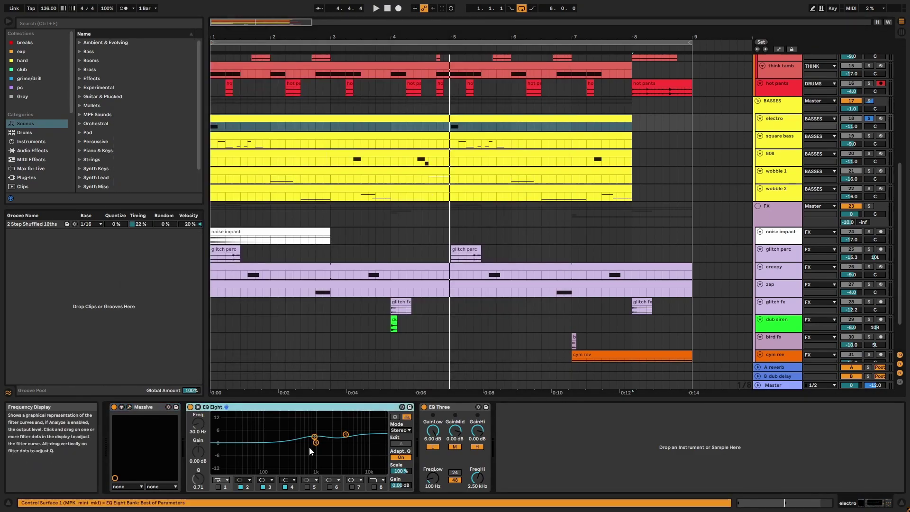
click(346, 435)
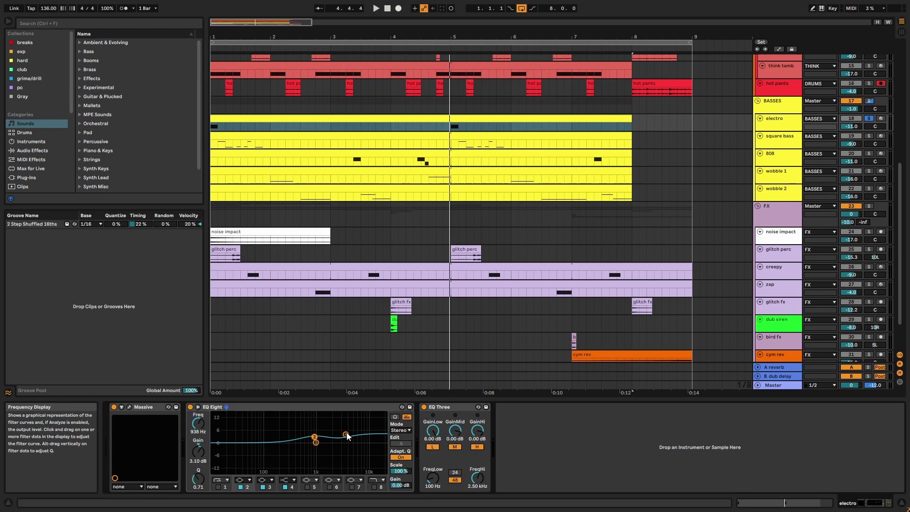
click(459, 406)
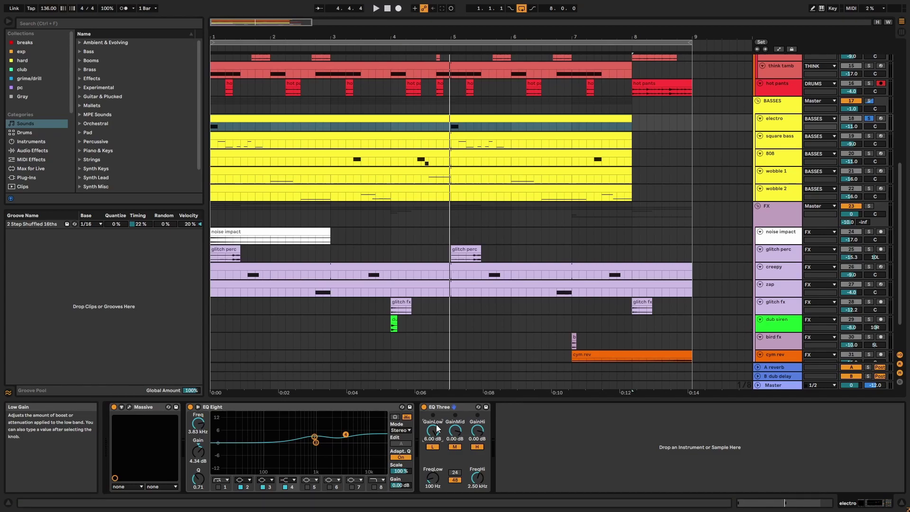
Solo the square bass track, play it with its clip's MIDI notes shown, and highlight the two G♭2 notes and the second F3
click(869, 136)
double_click(626, 138)
key(space)
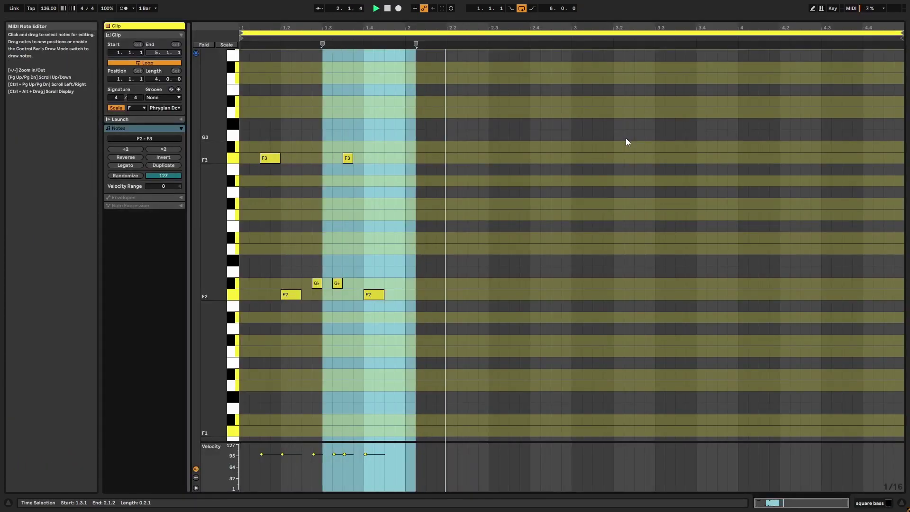
drag(390, 285, 317, 154)
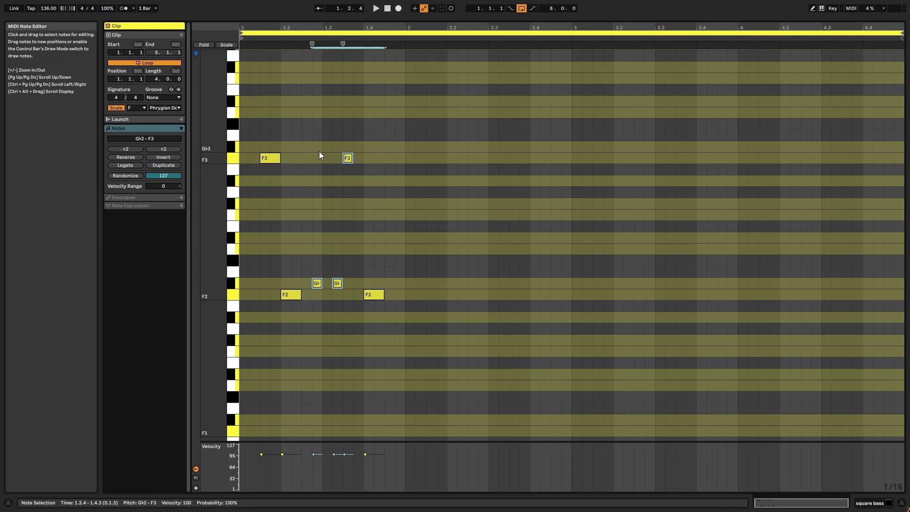
key(shift+Tab)
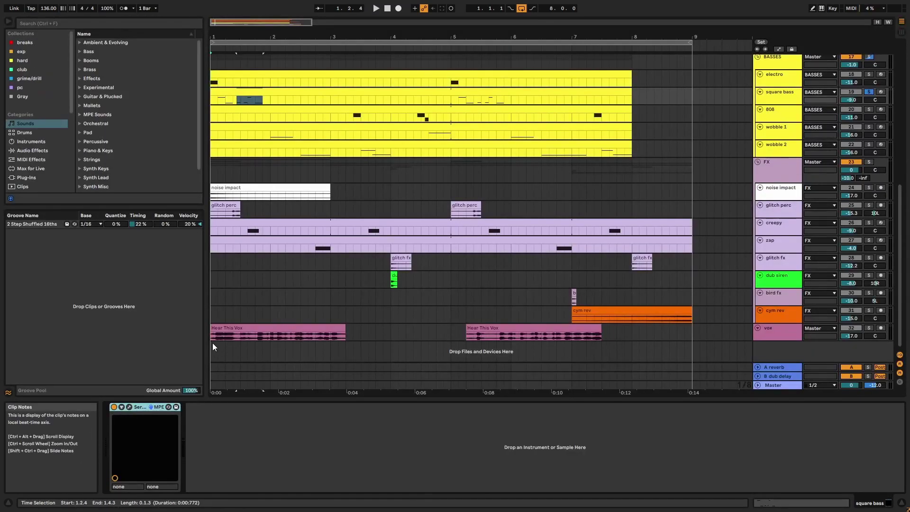
Examine the oscillator and FX pages of the square bass track's Serum, and close the plug-in window
click(130, 408)
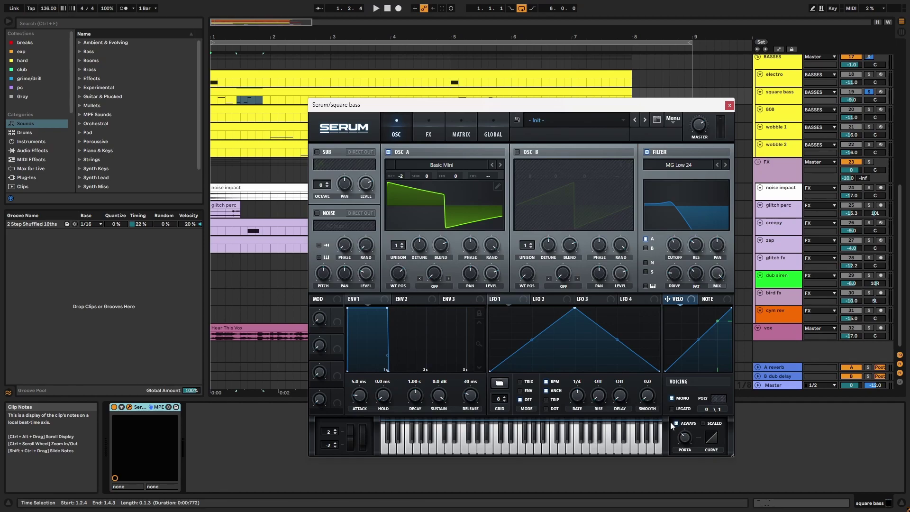
click(423, 124)
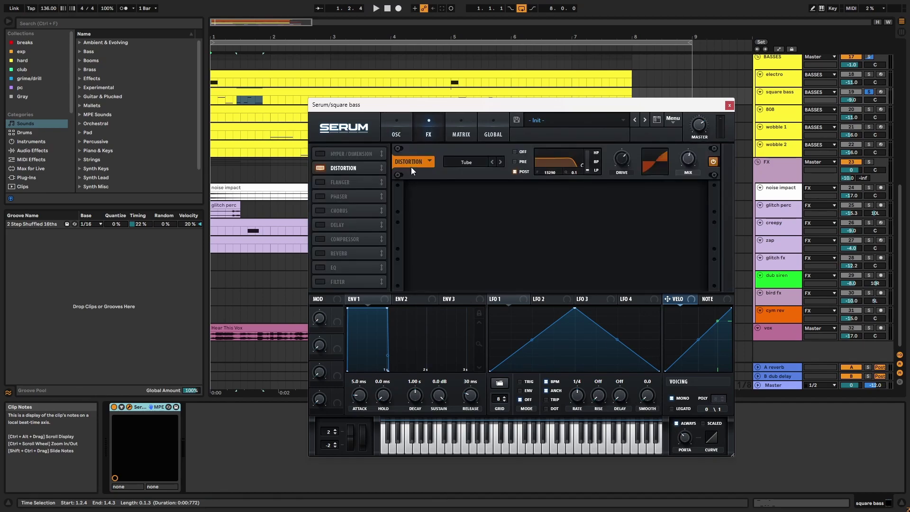
click(728, 106)
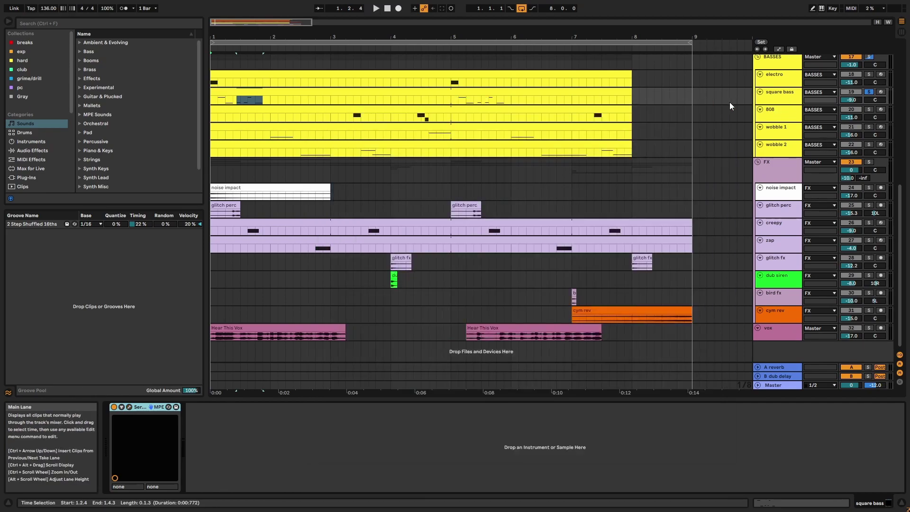
Show the 808 track's sample device, play the soloed track with its clip's MIDI notes shown, and return to the device
click(770, 110)
click(315, 405)
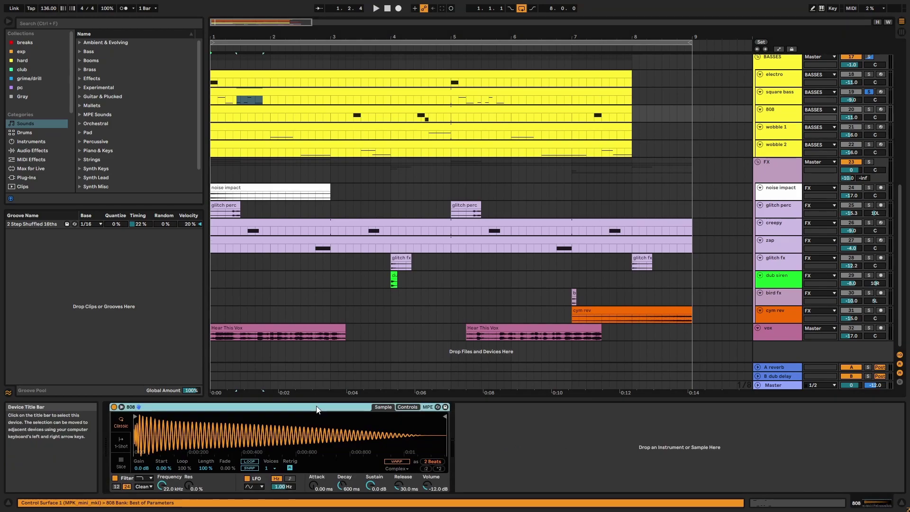
double_click(625, 109)
click(611, 37)
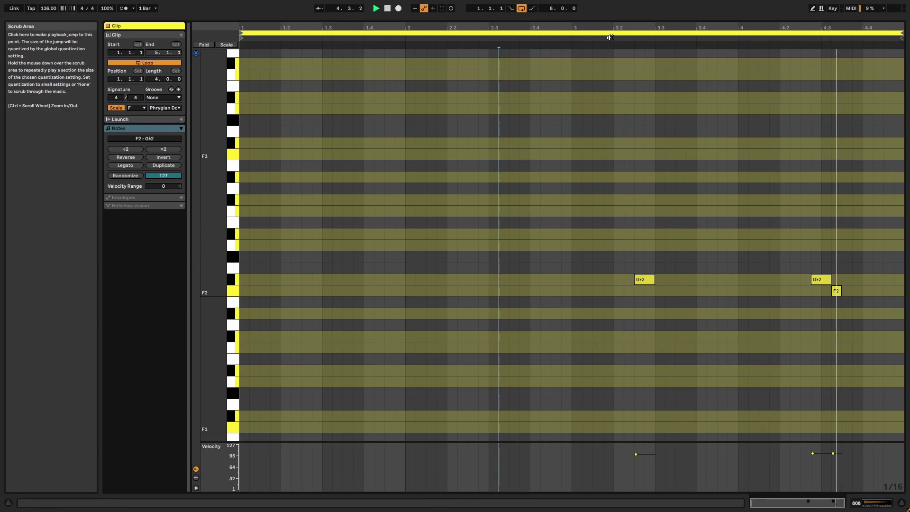
key(Tab)
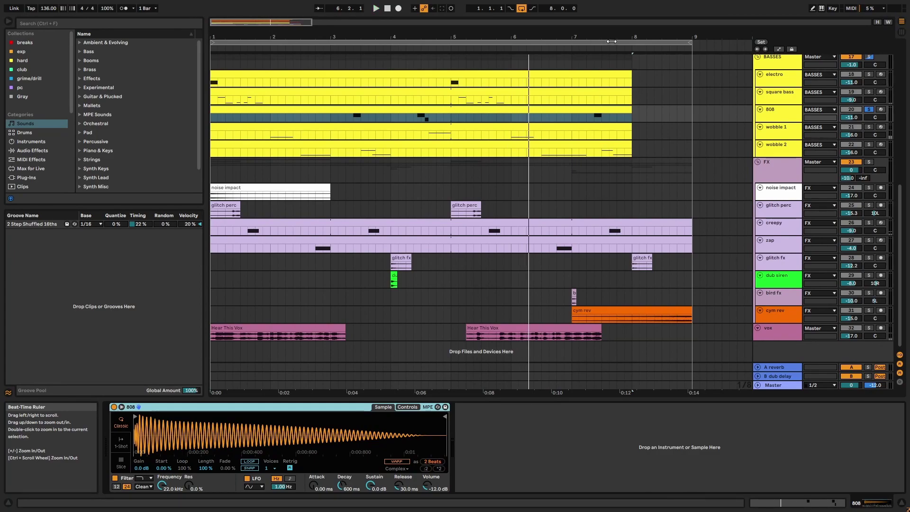
Solo the wobble 1 track, play it with its clip's MIDI notes shown, and return to its device
click(868, 126)
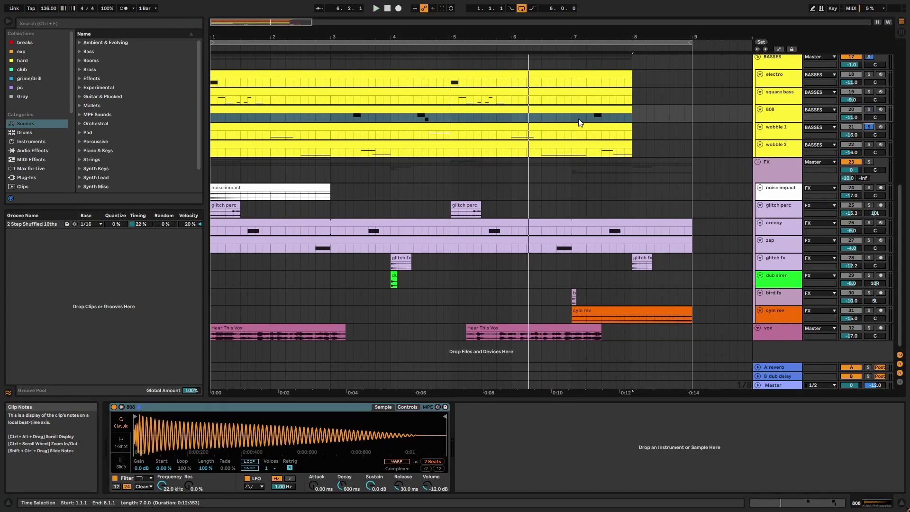
click(576, 125)
key(Tab)
key(space)
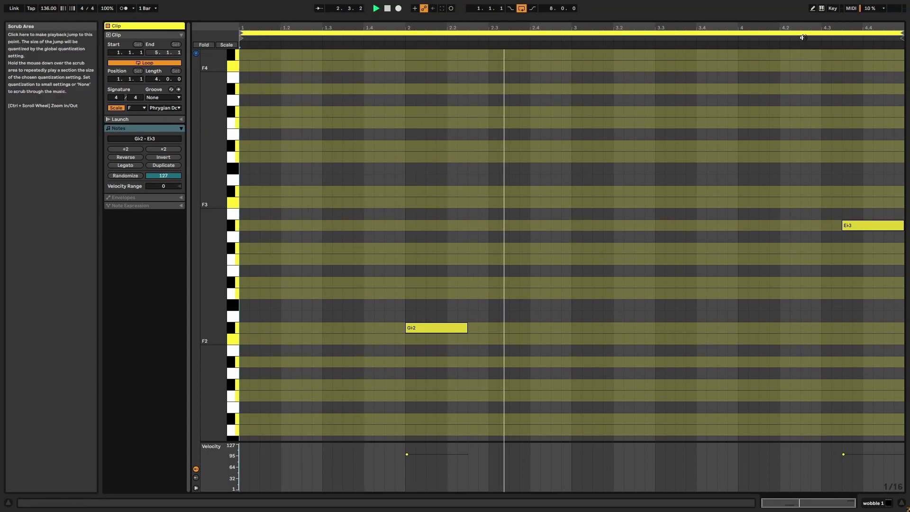
key(Tab)
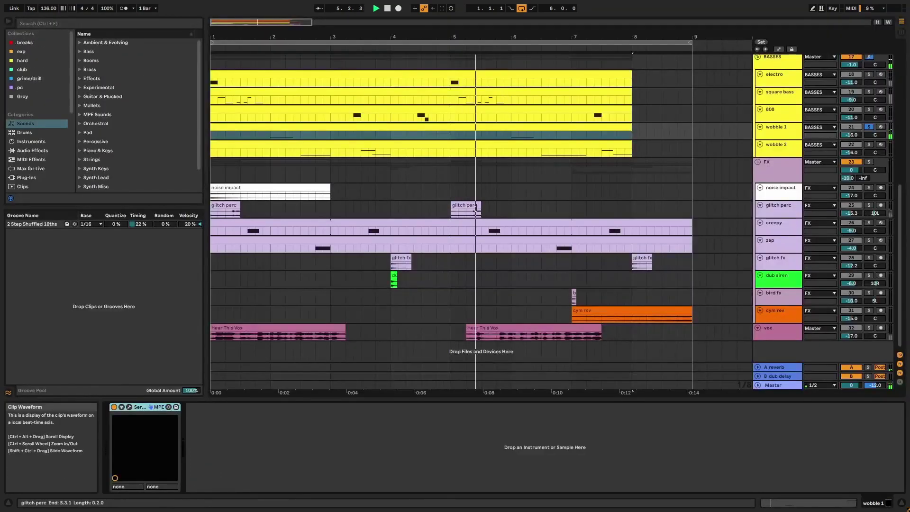
Examine the LFOs and effects in wobble 1's Serum, auditioning the part from bar 2, and close the plug-in window
click(130, 406)
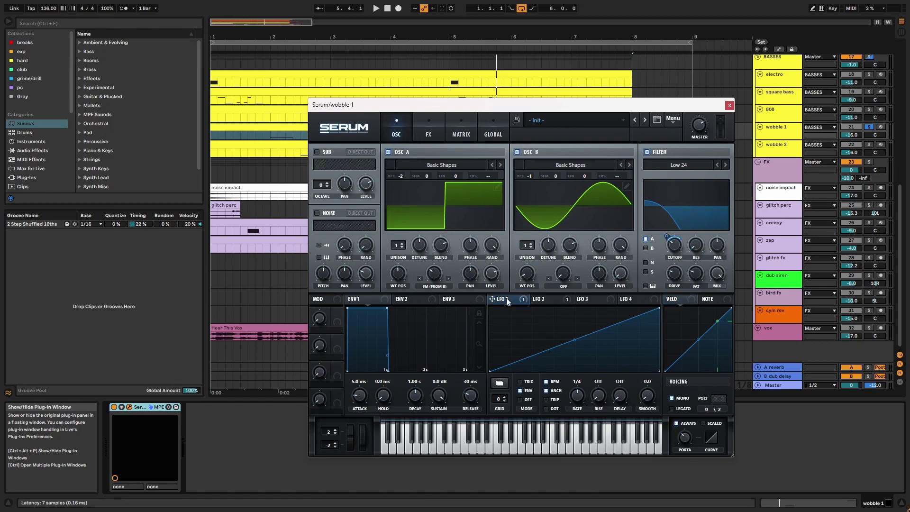
click(546, 299)
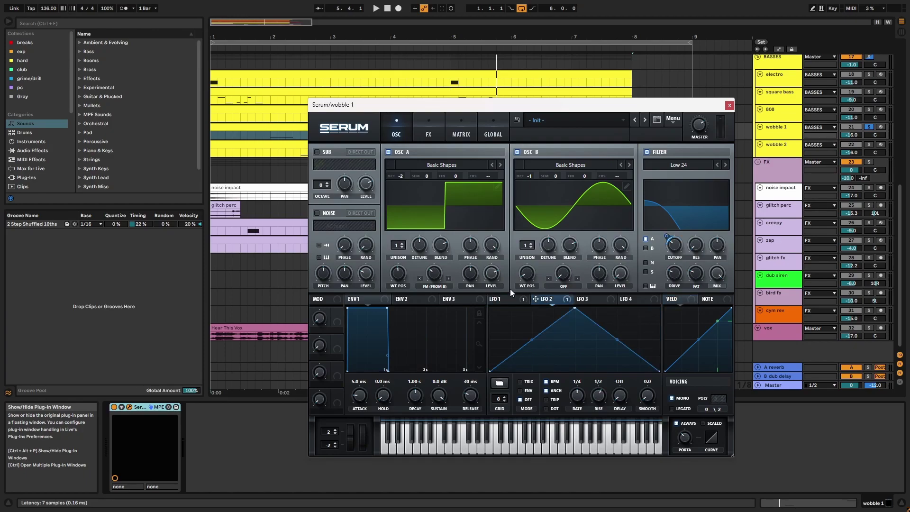
click(273, 138)
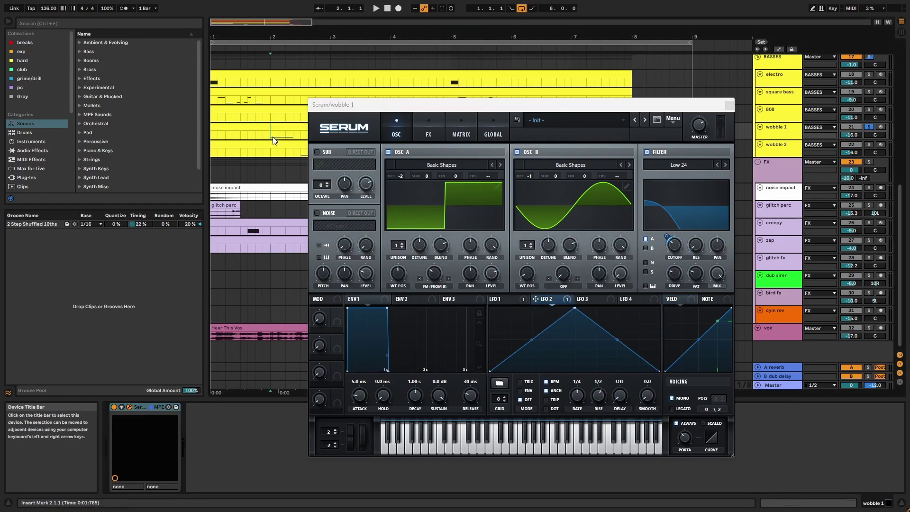
key(space)
key(space)
key(space)
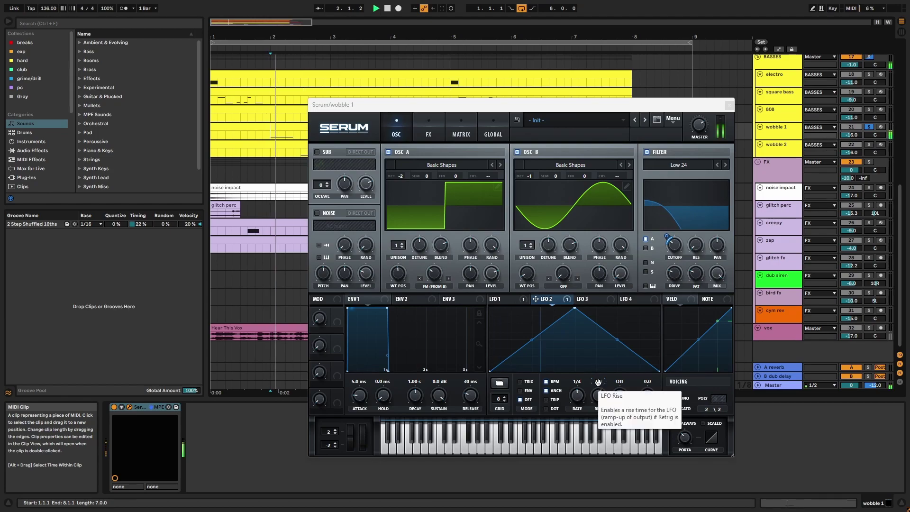
click(428, 135)
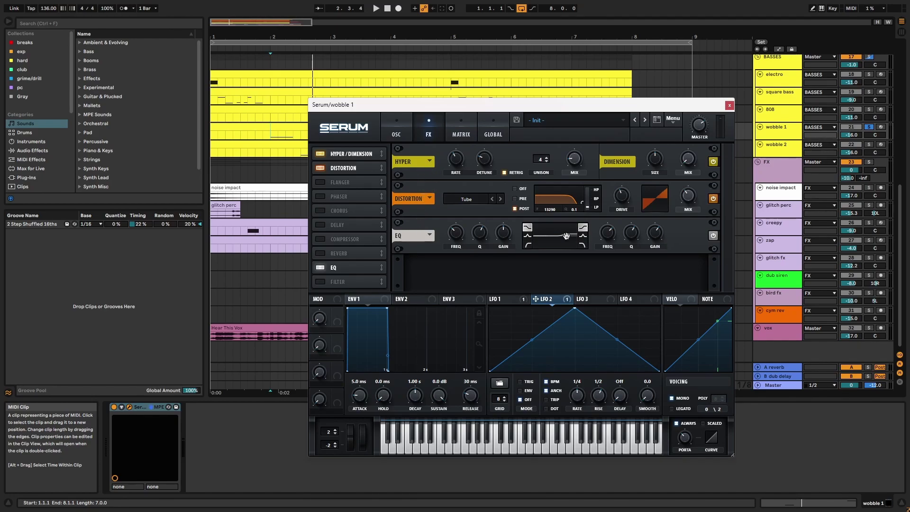
click(730, 105)
Solo the wobble 2 track, play it with its clip's MIDI notes shown, and highlight the overlapping E♭3 and G♭2 notes in bar 3
click(786, 147)
click(869, 144)
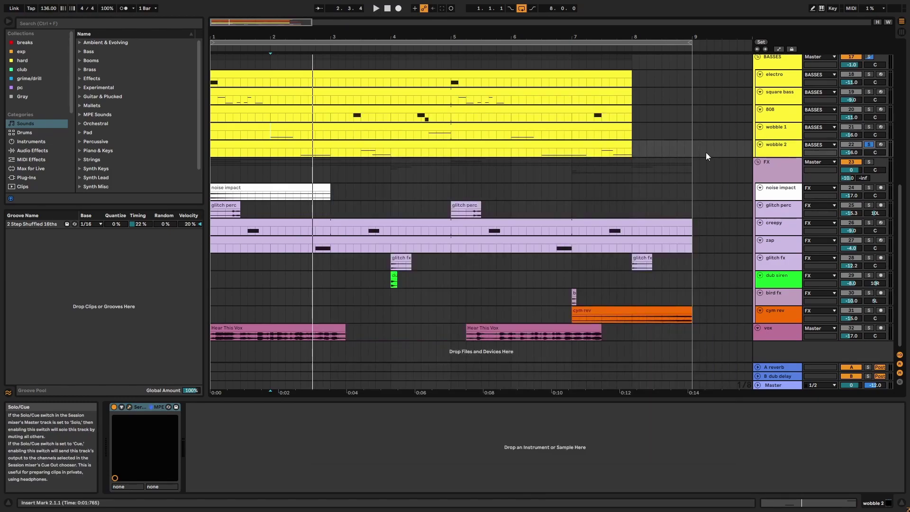
double_click(604, 144)
click(362, 38)
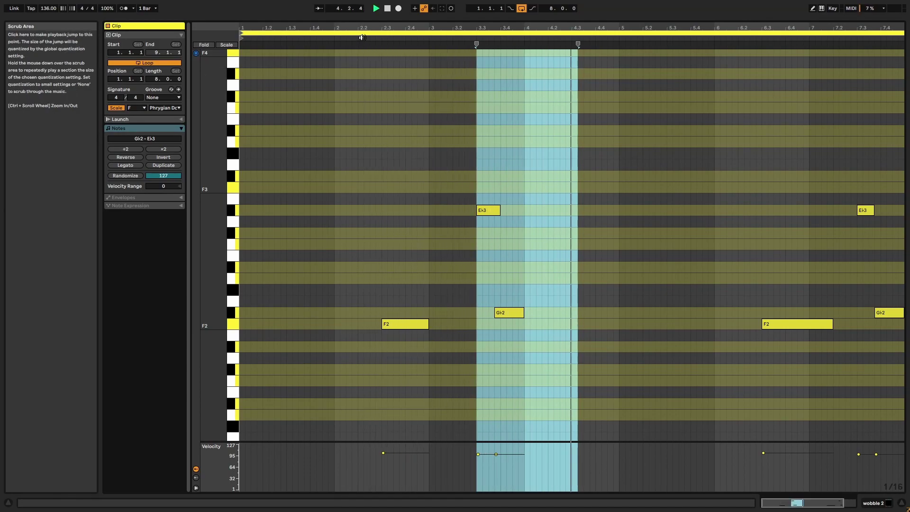
key(space)
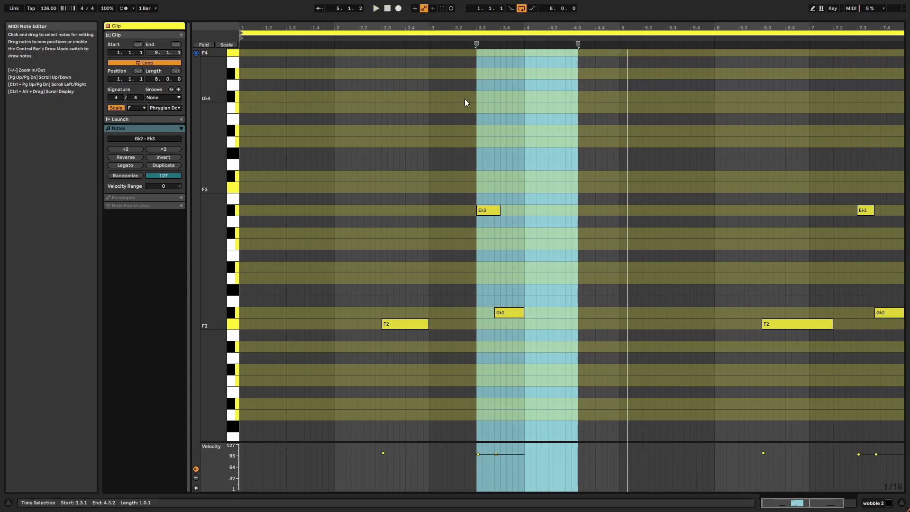
drag(536, 345, 493, 168)
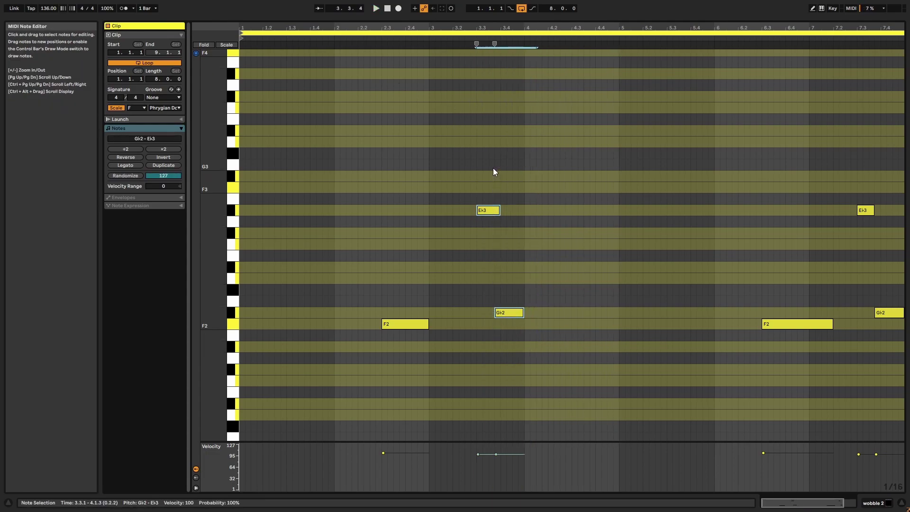
key(shift+Tab)
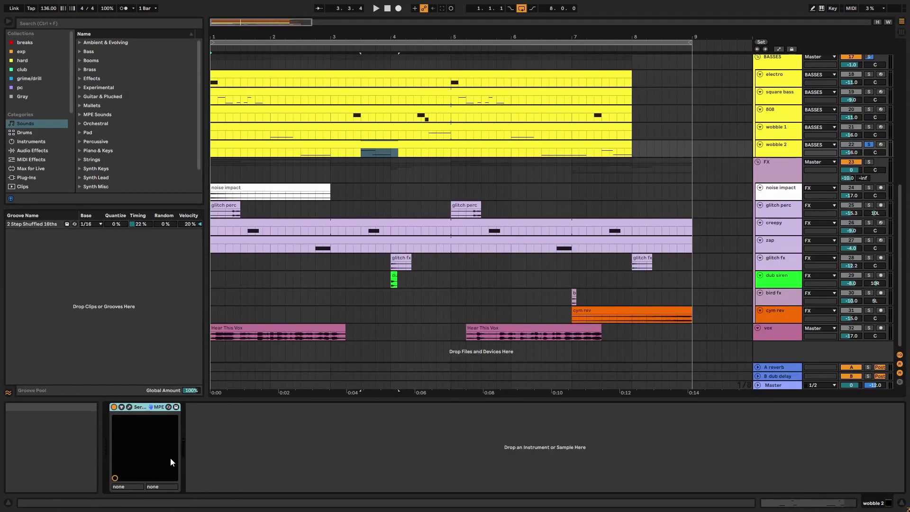
Examine the Legato setting, LFO 2 and effects in wobble 2's Serum, auditioning the part from position 2.3
click(130, 406)
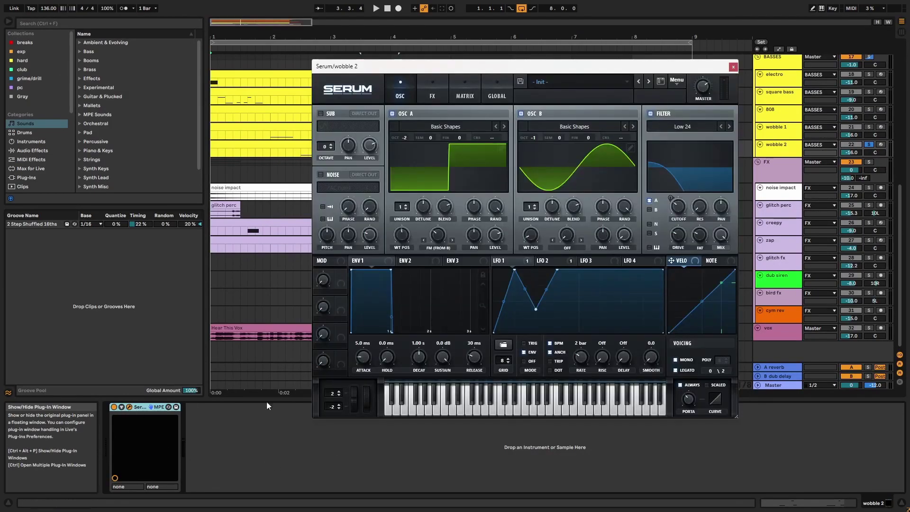
click(685, 370)
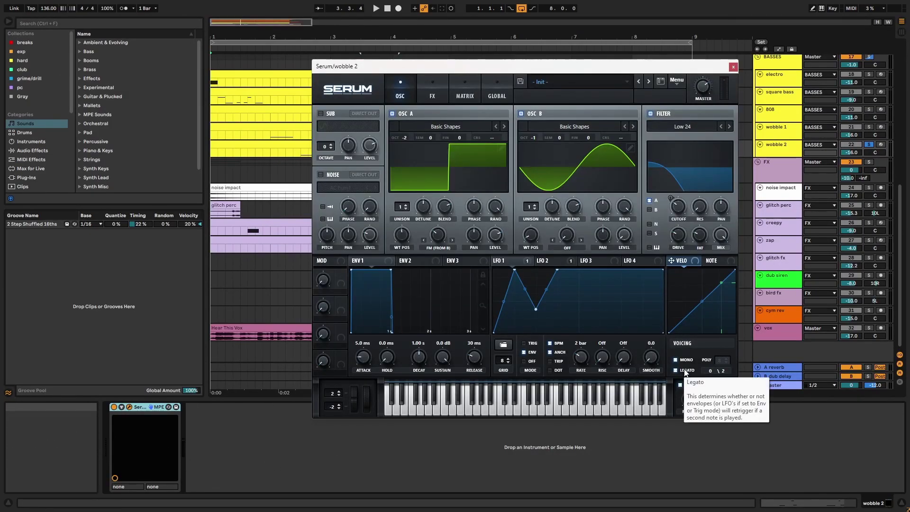
click(545, 261)
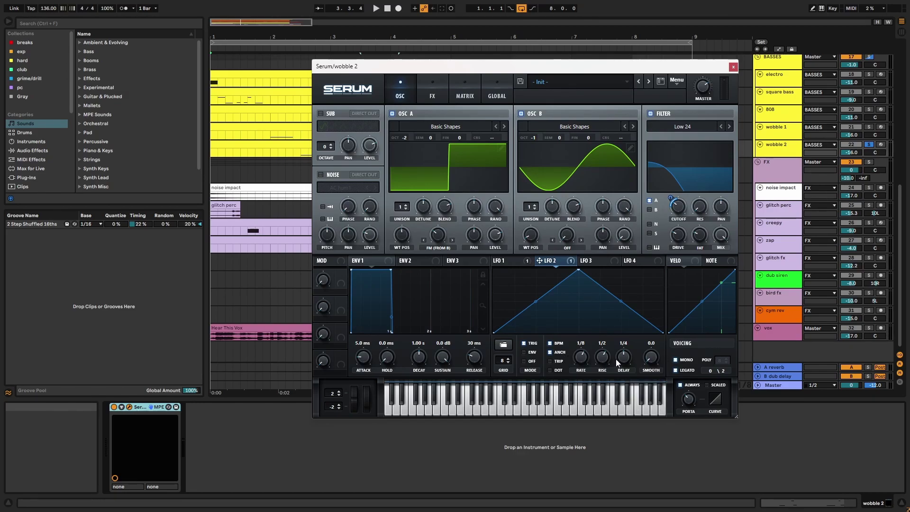
click(300, 157)
key(space)
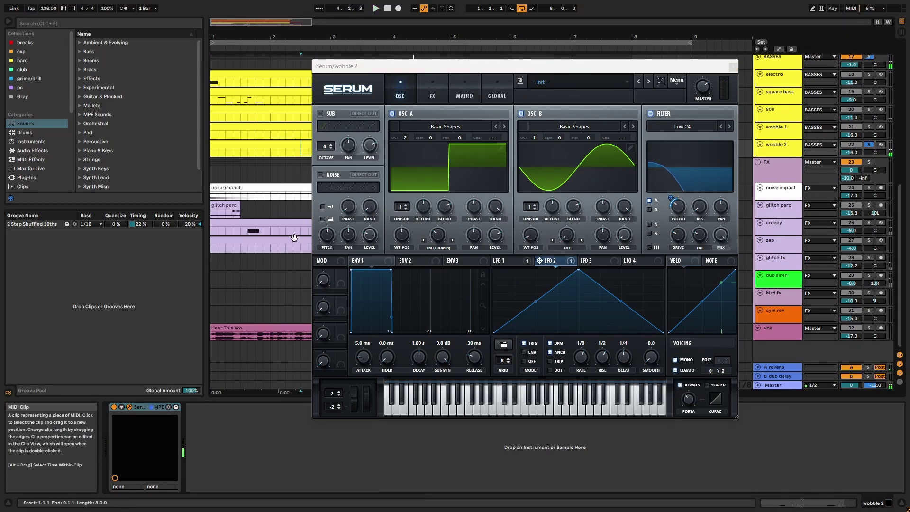
click(437, 93)
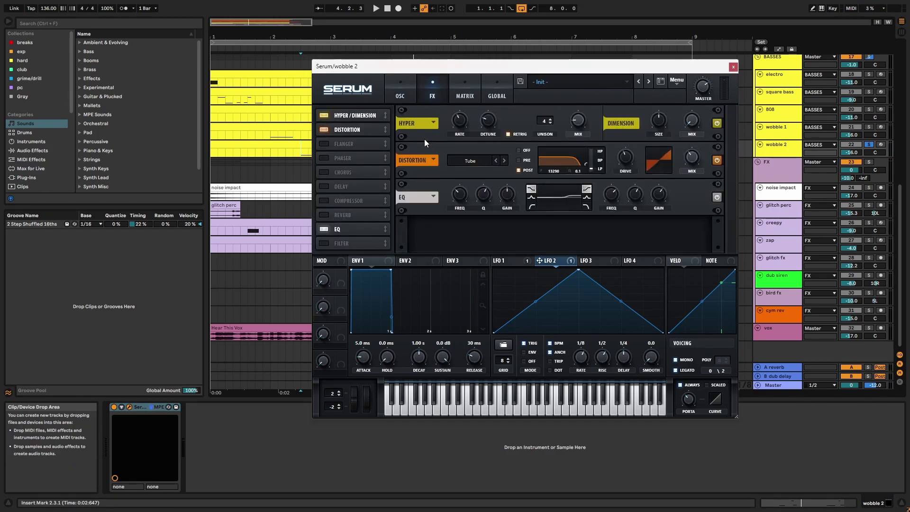
Close wobble 2's Serum and examine the Saturator, Utility and EQ Eight bands on the BASSES group
click(733, 66)
scroll(789, 229, up, 5)
click(784, 240)
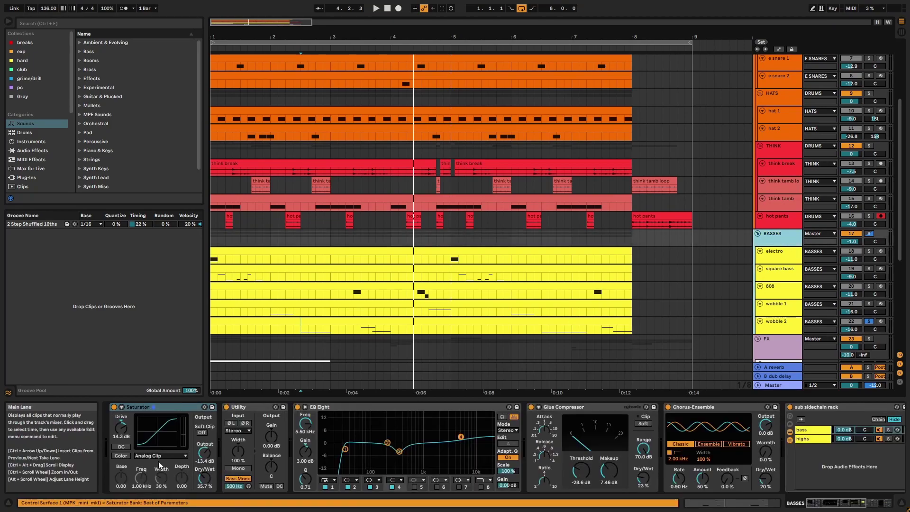
click(164, 409)
click(235, 407)
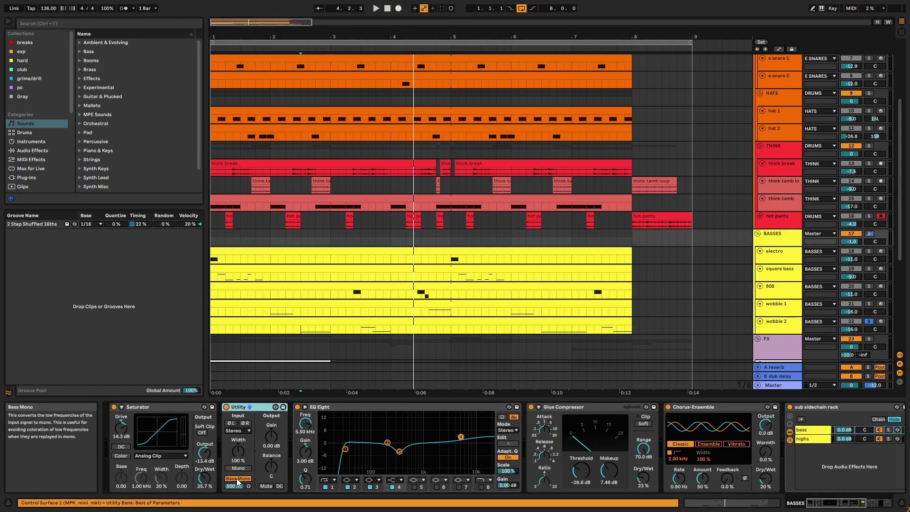
click(389, 408)
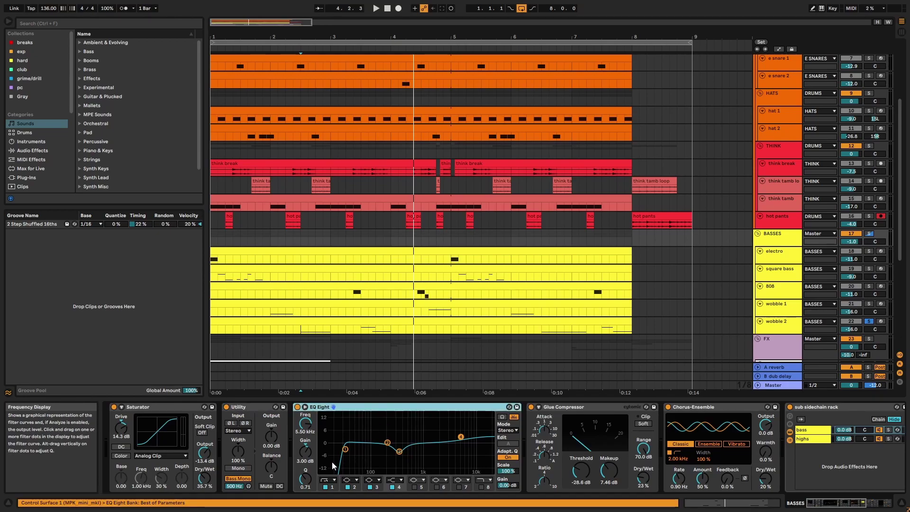
click(345, 449)
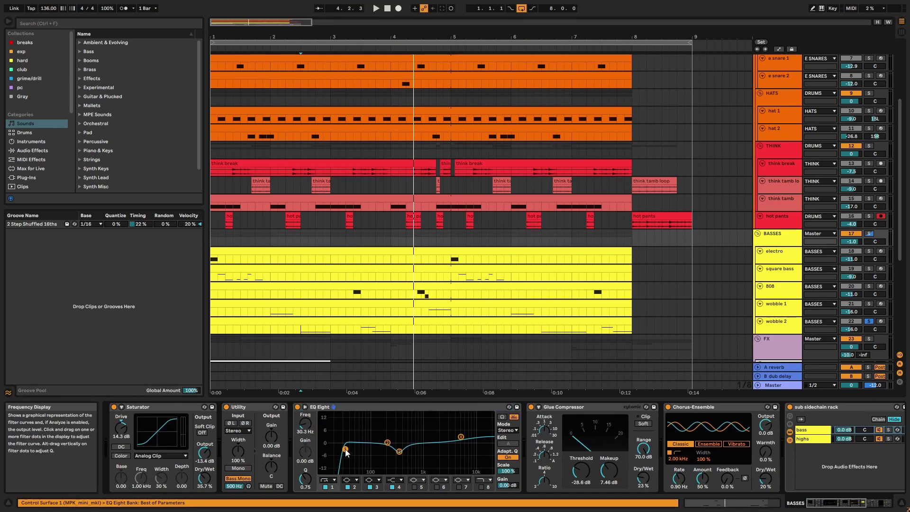
click(399, 451)
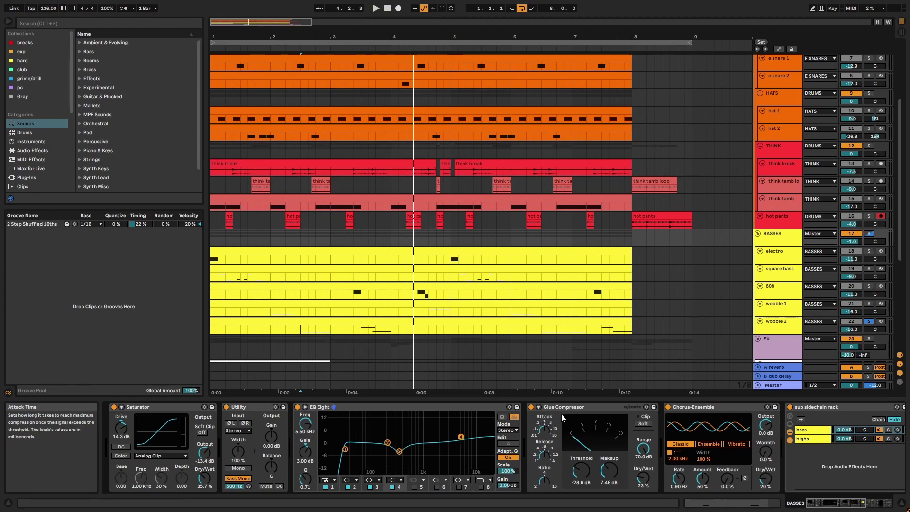
Examine the BASSES group's Glue Compressor, Chorus-Ensemble and sub sidechain rack, auditioning all the basses with the rack in view
click(616, 413)
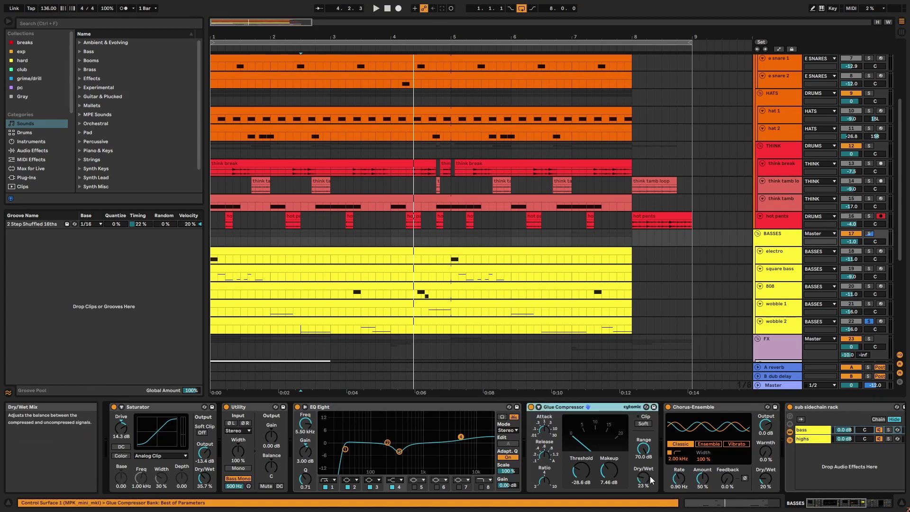
click(733, 411)
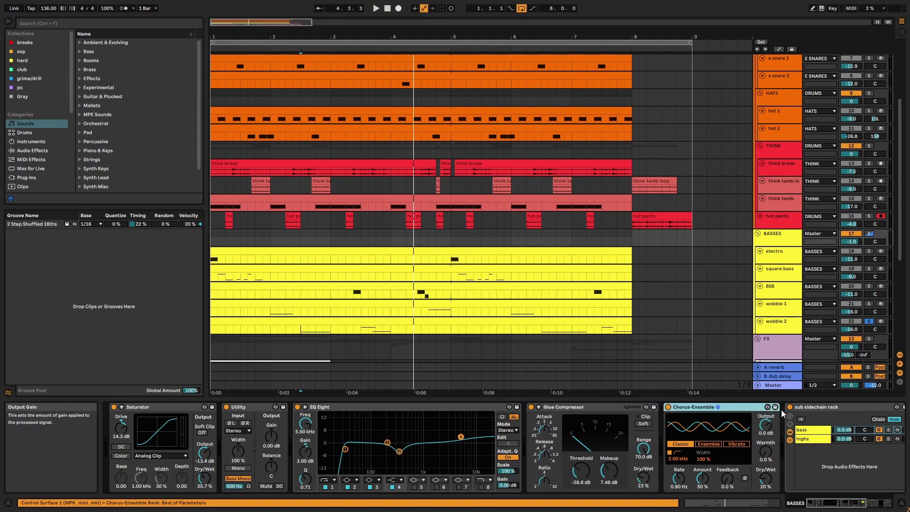
click(815, 409)
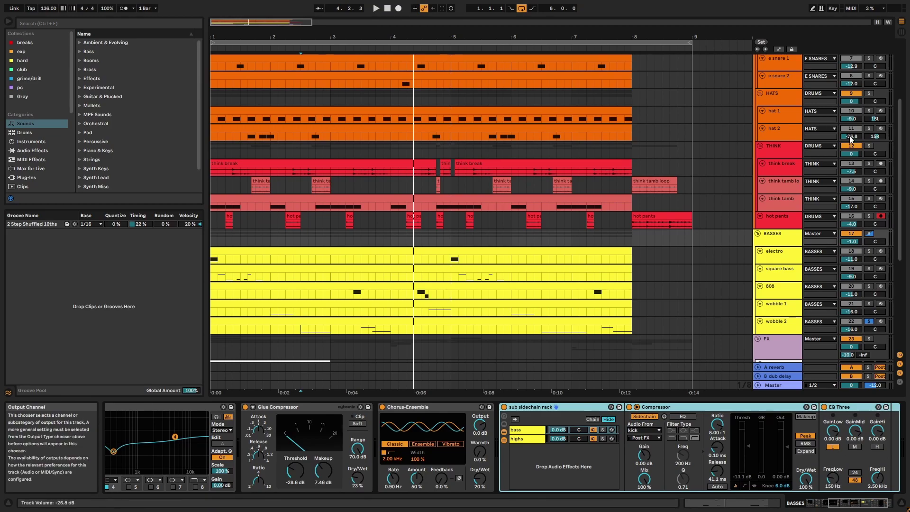
key(space)
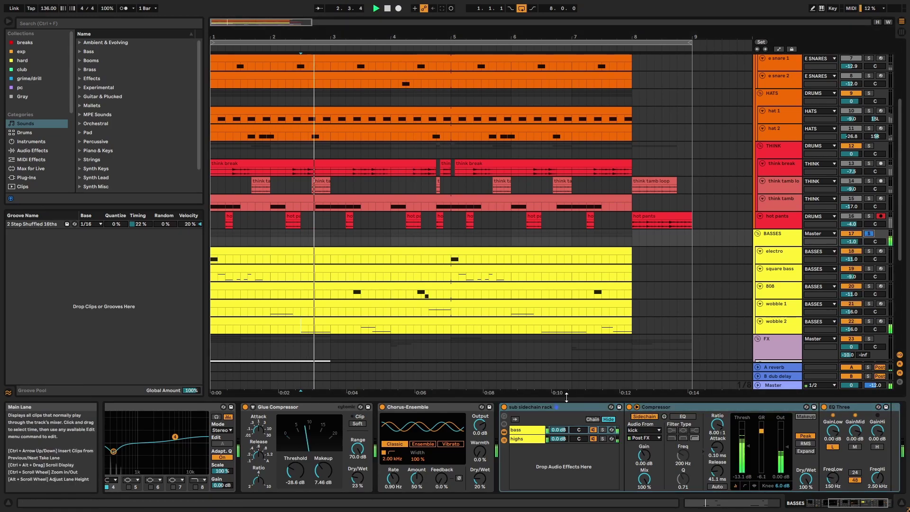
key(space)
Play the BASSES group with its whole effect chain bypassed and re-enabled for comparison, and reveal the group's send levels
click(522, 250)
key(space)
click(778, 240)
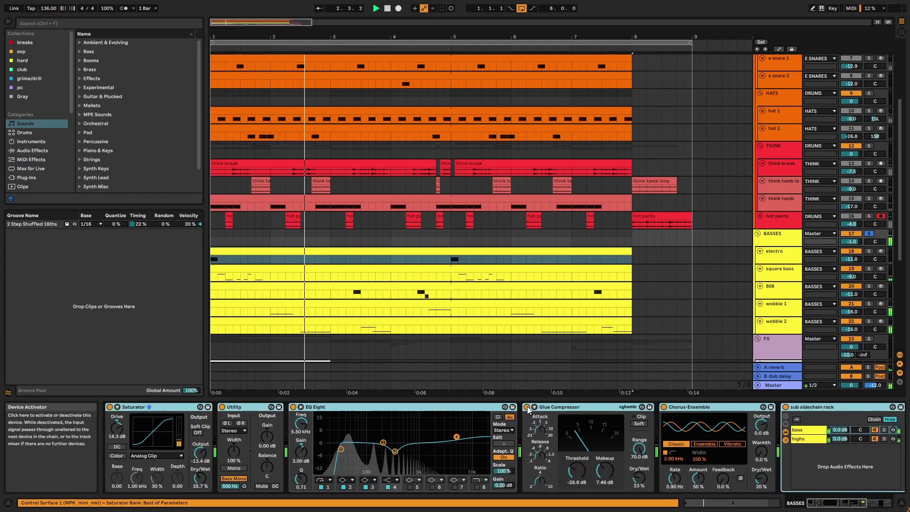
click(528, 406)
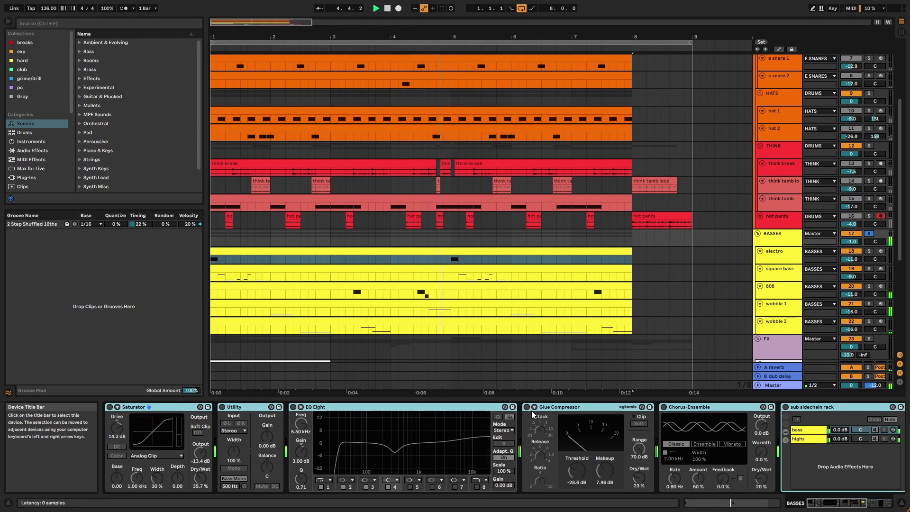
click(528, 407)
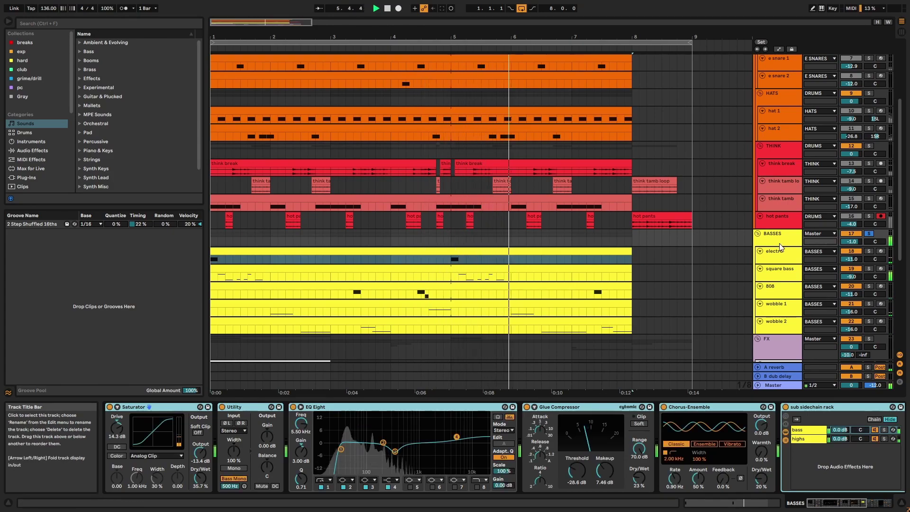
drag(788, 242, 786, 250)
scroll(787, 237, down, 3)
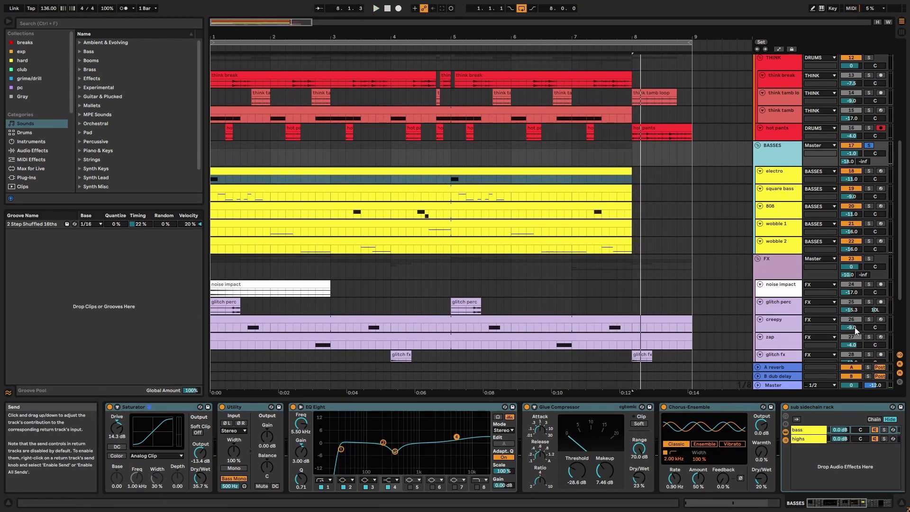
Solo the FX group instead of the basses, optimize the arrangement height, and play the effects from bar 1
click(870, 259)
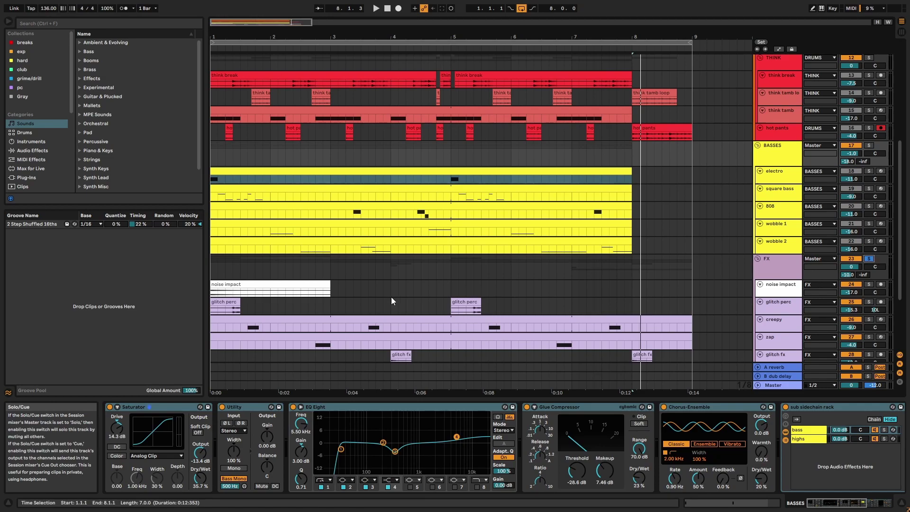
click(319, 280)
click(877, 23)
scroll(606, 246, down, 2)
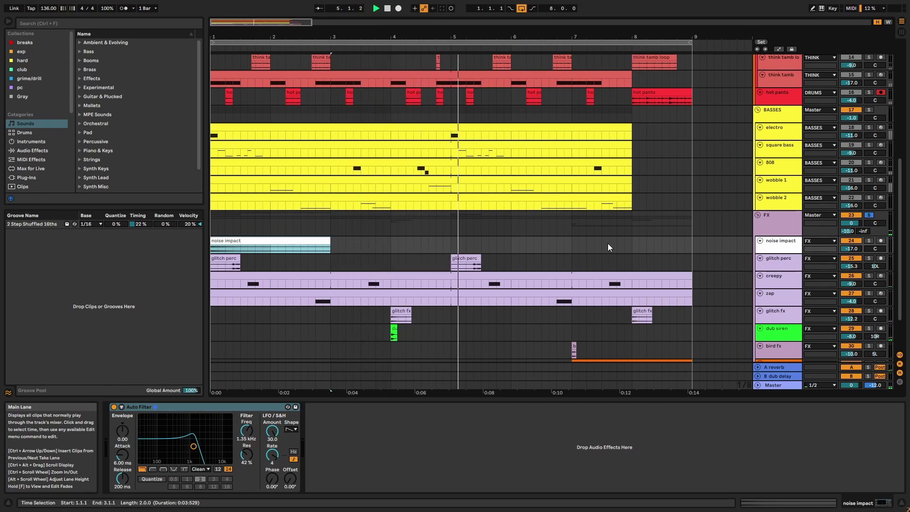
key(space)
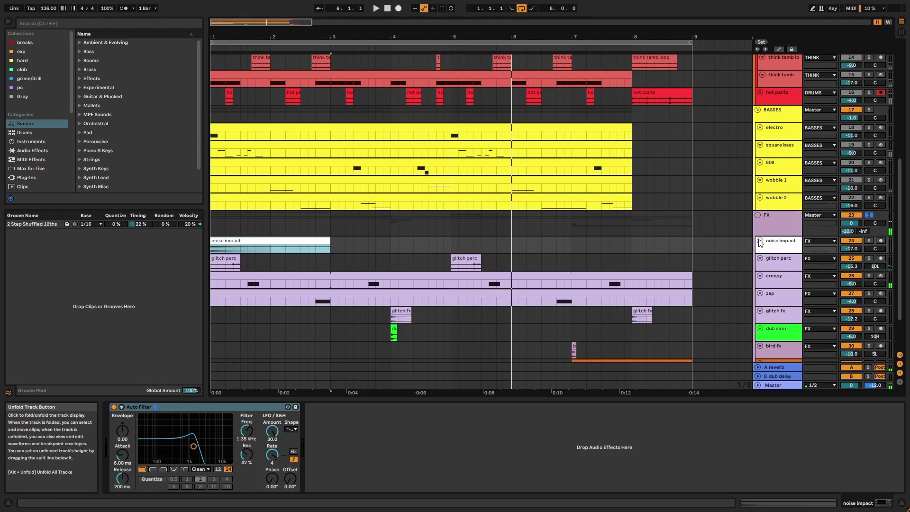
Examine the Auto Filter on the noise impact track, then solo and play that track from bar 1
click(242, 407)
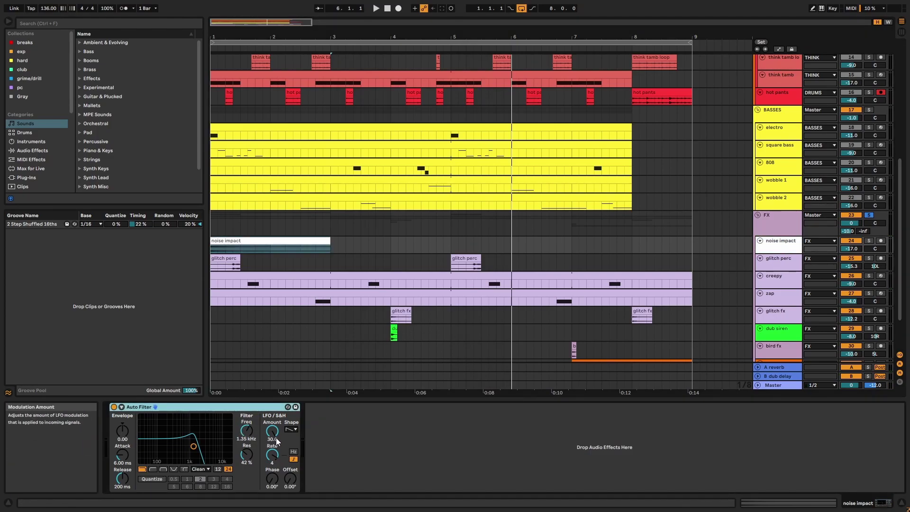
click(873, 240)
key(space)
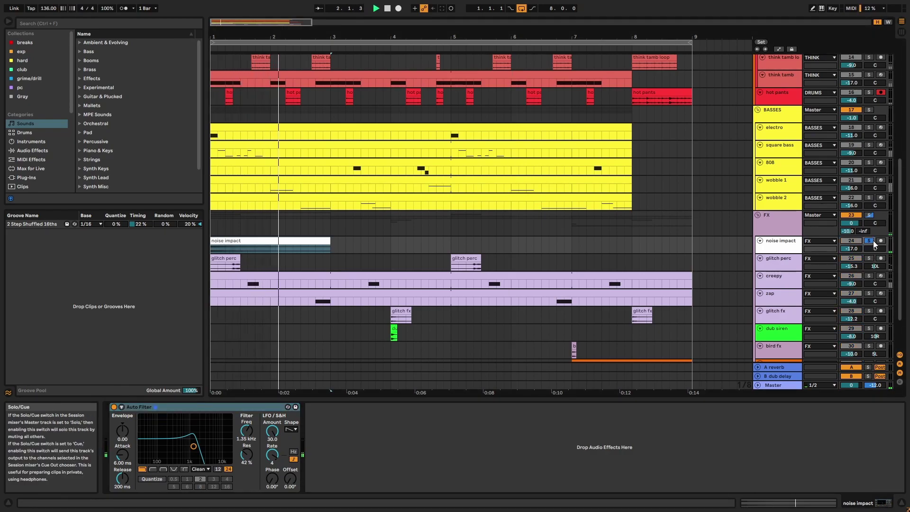
key(space)
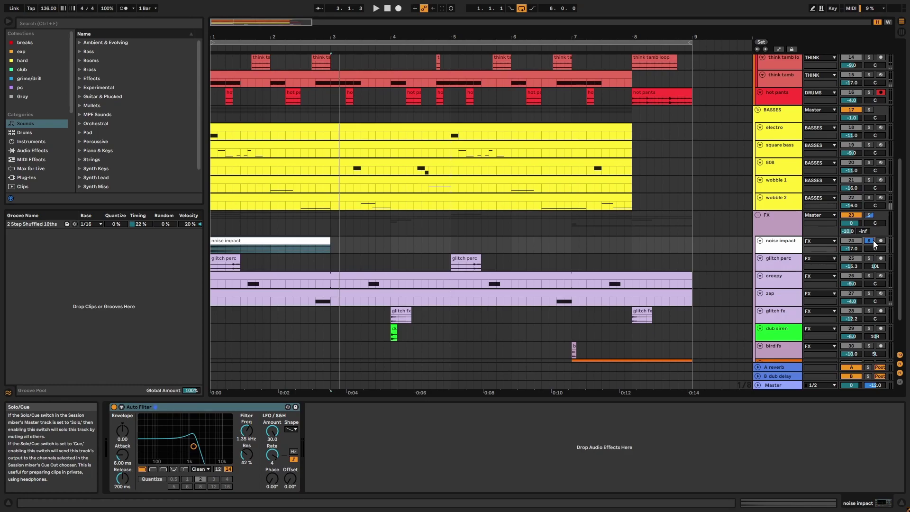
Select the glitch perc, creepy, zap and glitch fx clips in turn to review their tracks' devices
scroll(624, 243, down, 1)
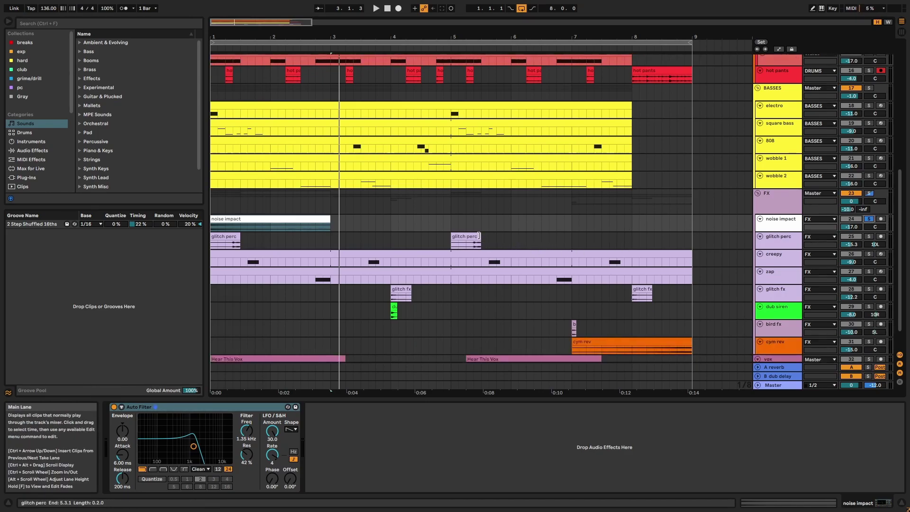
click(477, 248)
click(488, 262)
click(497, 280)
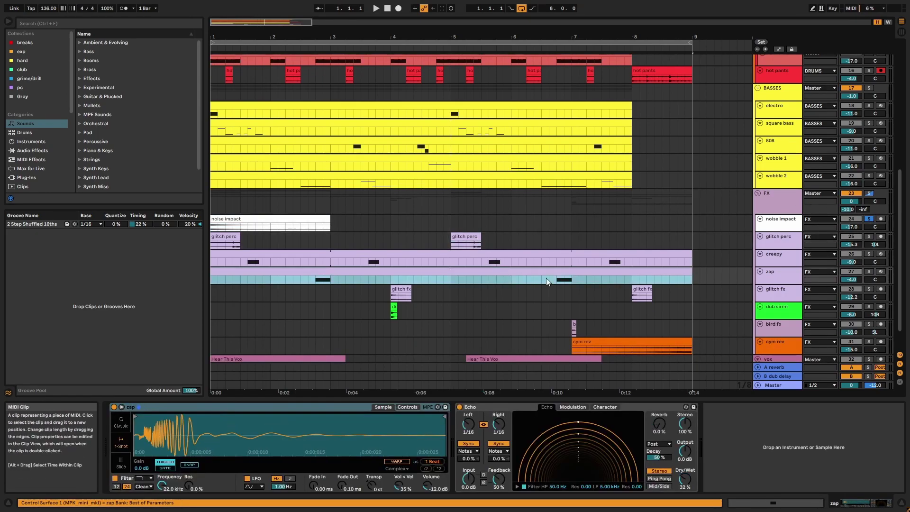
click(652, 293)
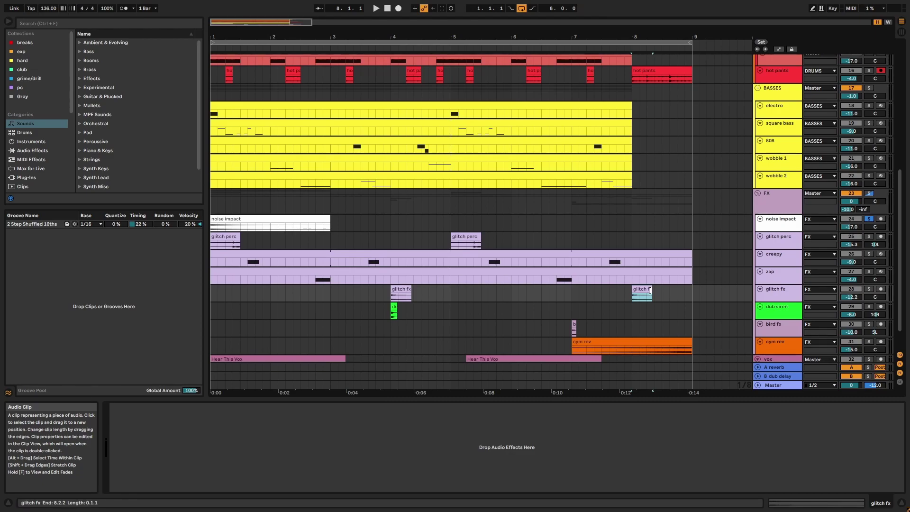
Check the devices on each FX track from noise impact to cym rev, and view cym rev's Wider plug-in before closing it
click(762, 254)
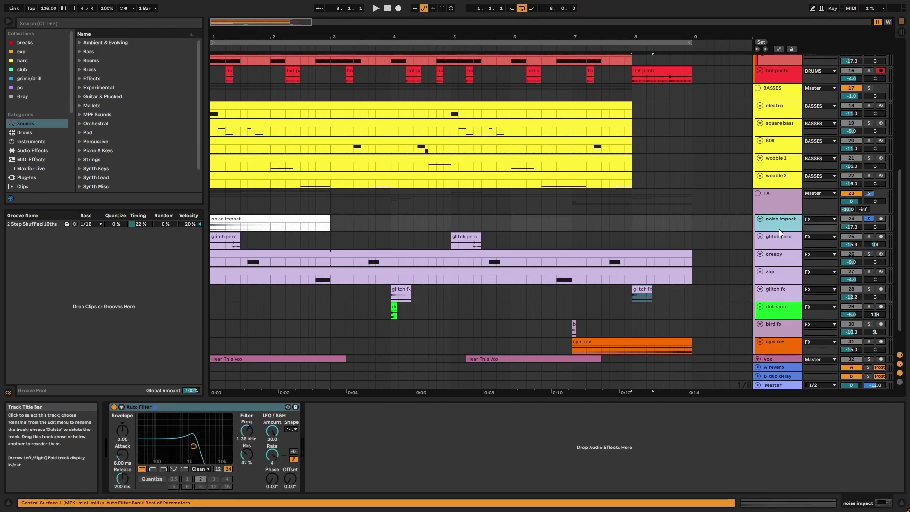
key(Down)
key(Down)
key(Down)
key(Down)
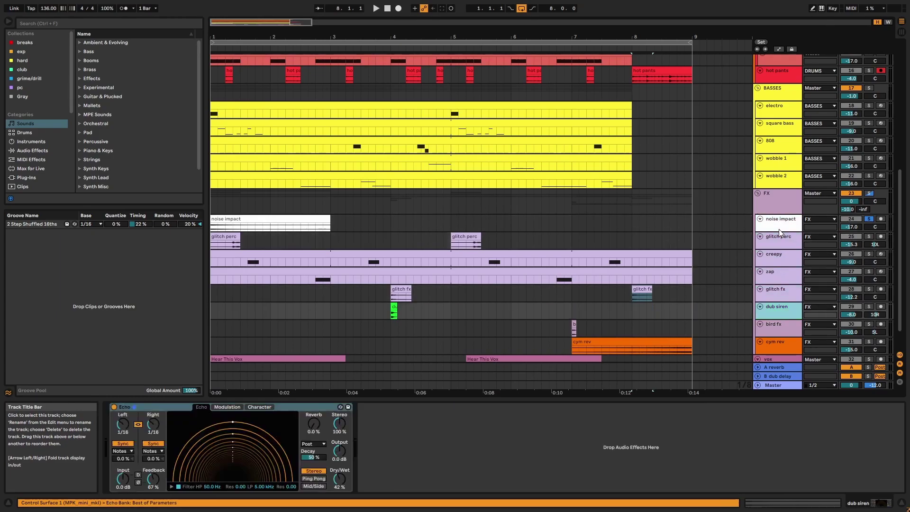
key(Down)
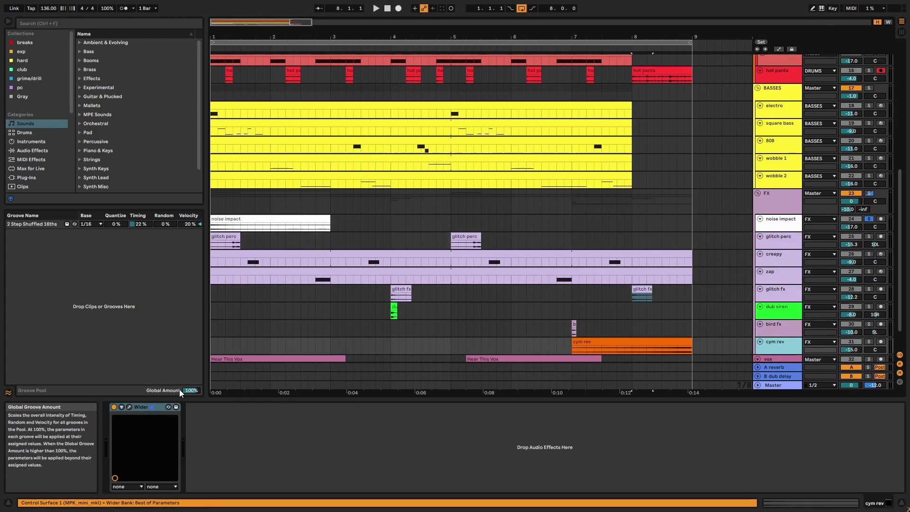
click(130, 406)
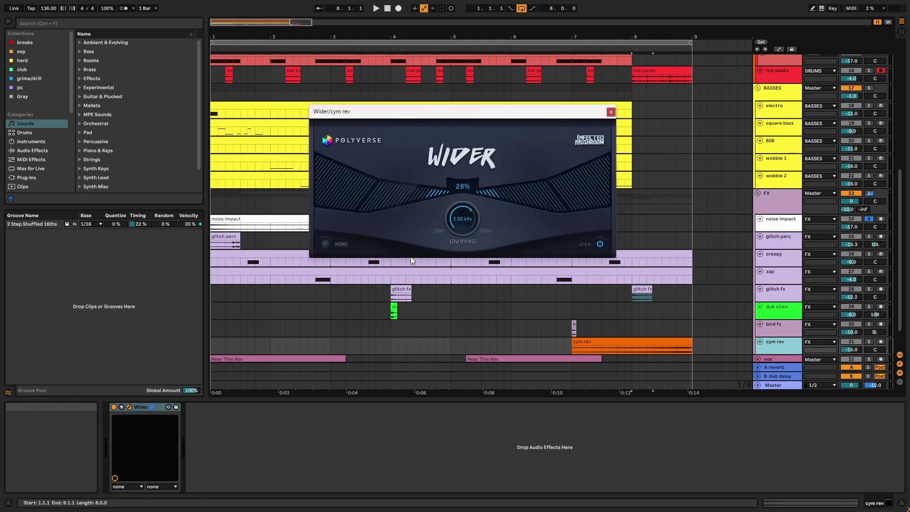
click(611, 112)
Examine the FX group's EQ Eight, Glue Compressor, Chorus-Ensemble and sub sidechain rack
click(786, 189)
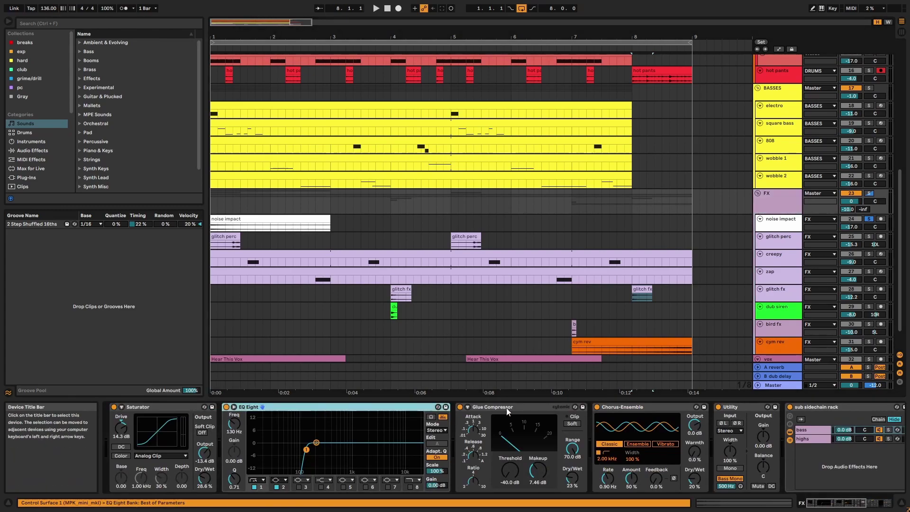
click(634, 408)
click(820, 408)
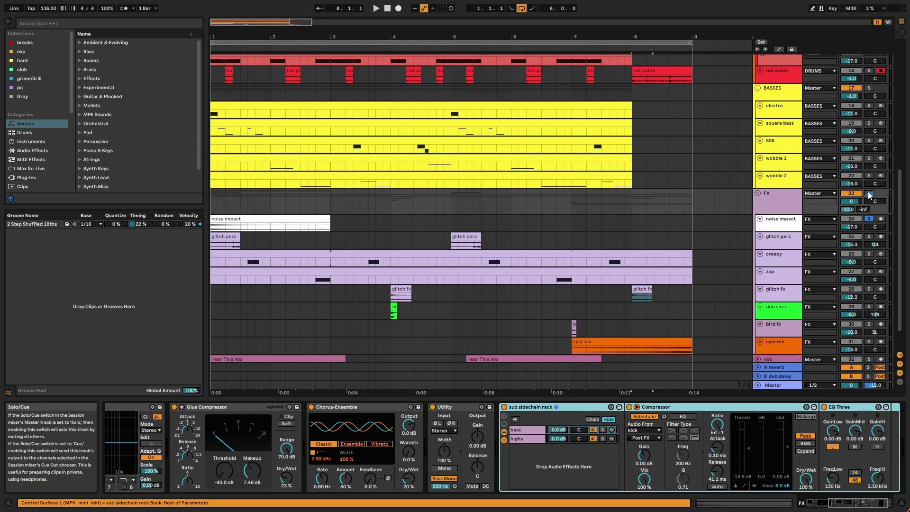
Play the full FX group from bar 1, comparing its whole effect chain bypassed and re-enabled
click(220, 217)
key(space)
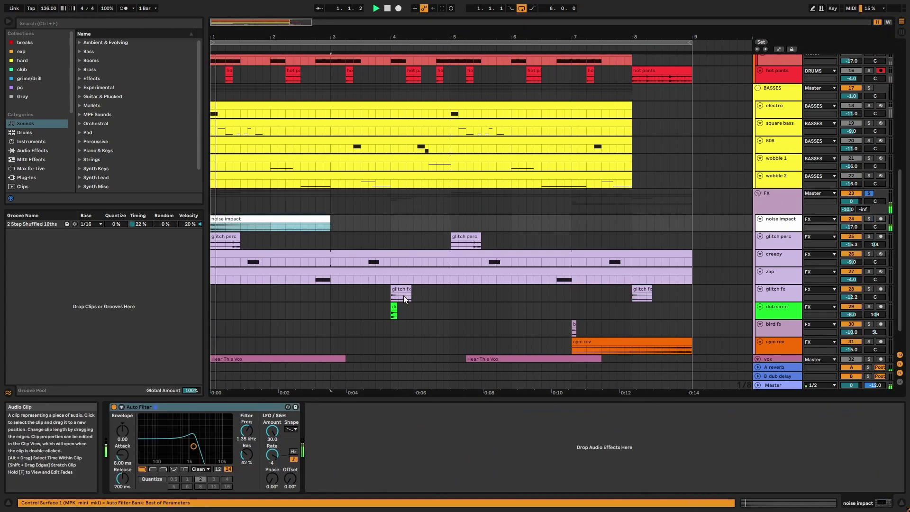
click(788, 202)
click(558, 407)
key(ctrl+a)
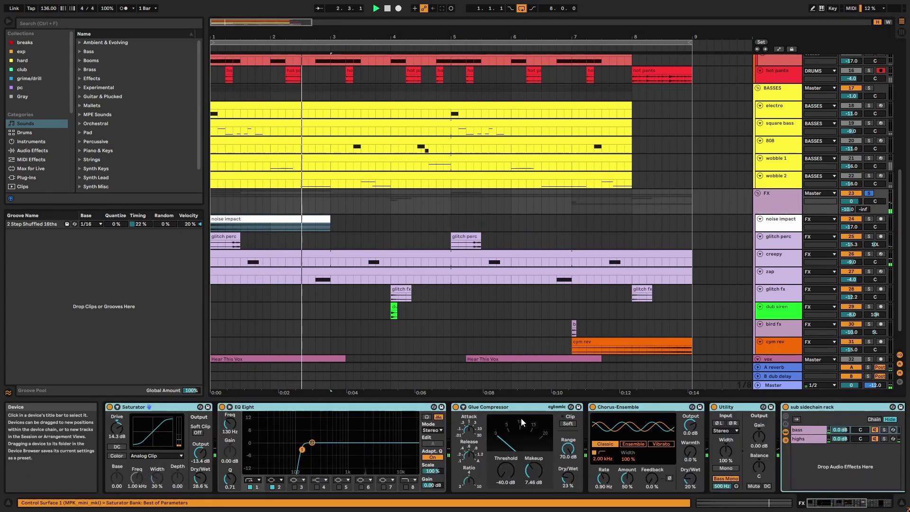
click(455, 407)
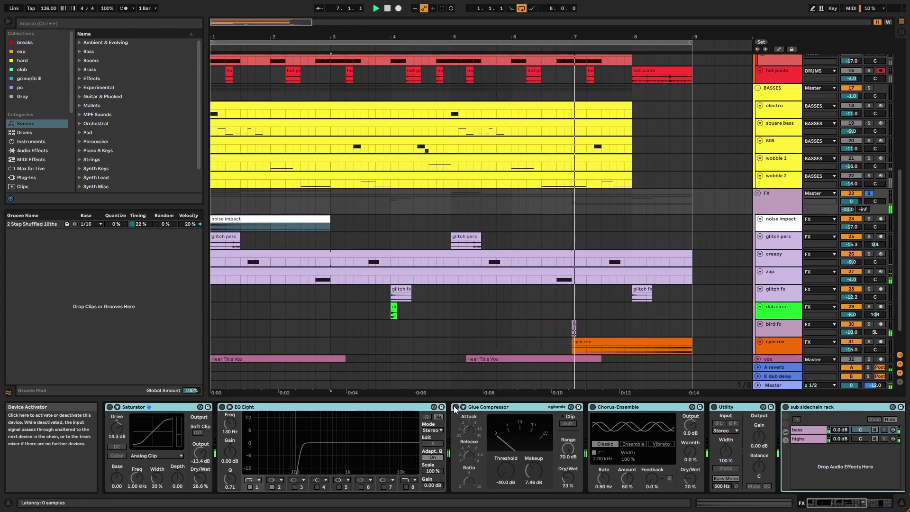
click(455, 407)
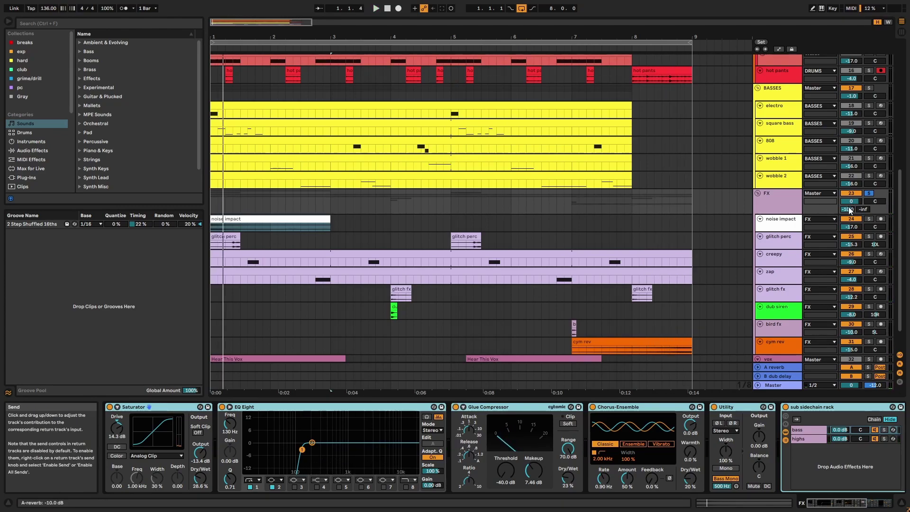
Solo the vox track and play its first Hear This Vox clip with the track's effects shown
scroll(829, 233, down, 2)
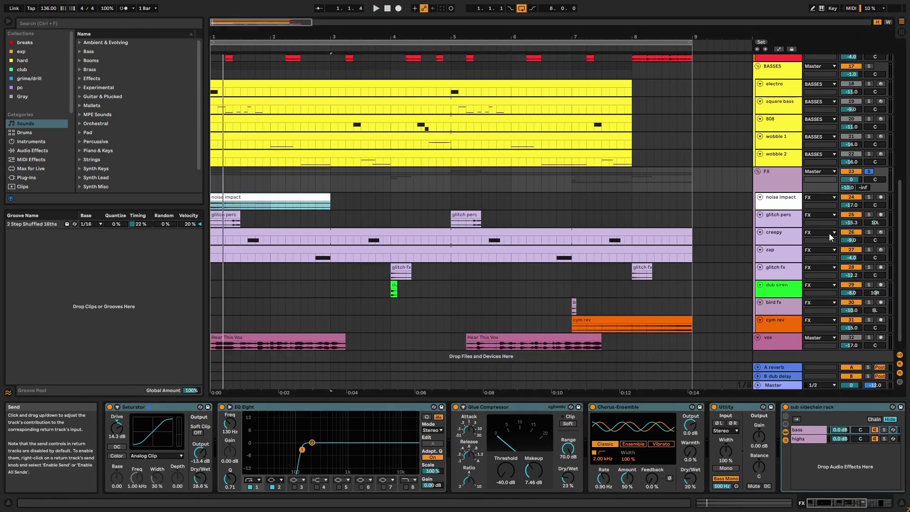
click(776, 342)
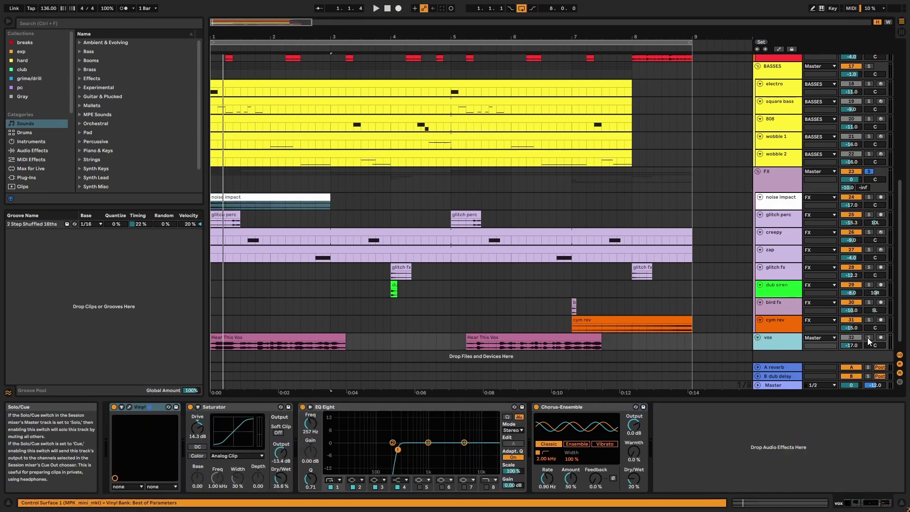
click(261, 339)
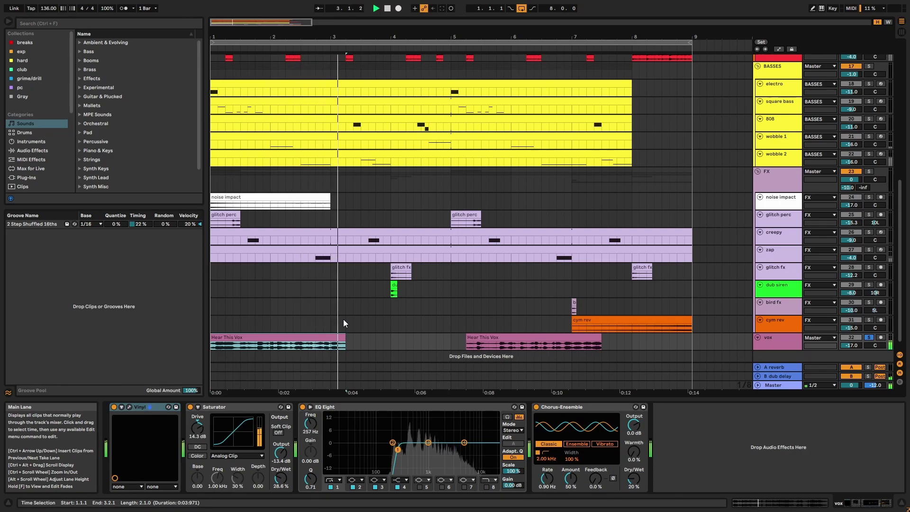
Play the second Hear This Vox clip from bar 5, and open the vox track's Vinyl plug-in to inspect its Wear setting
click(453, 335)
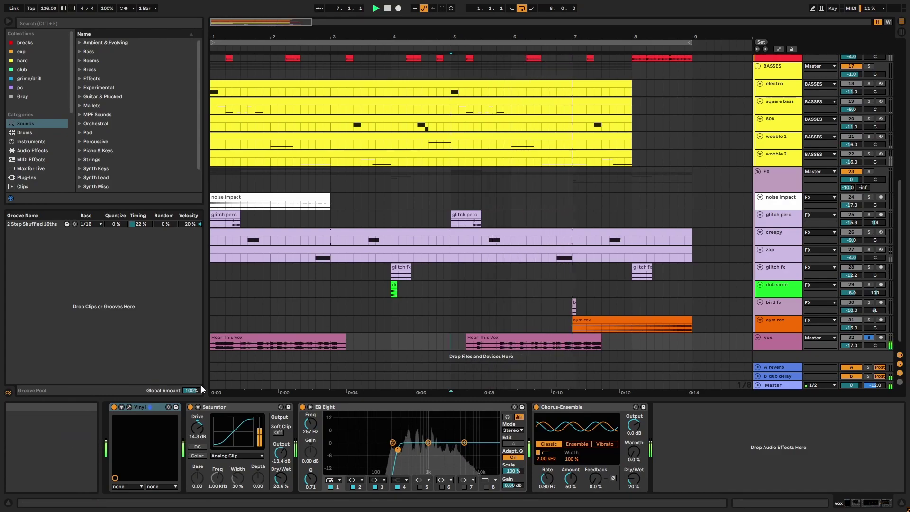
key(space)
click(129, 407)
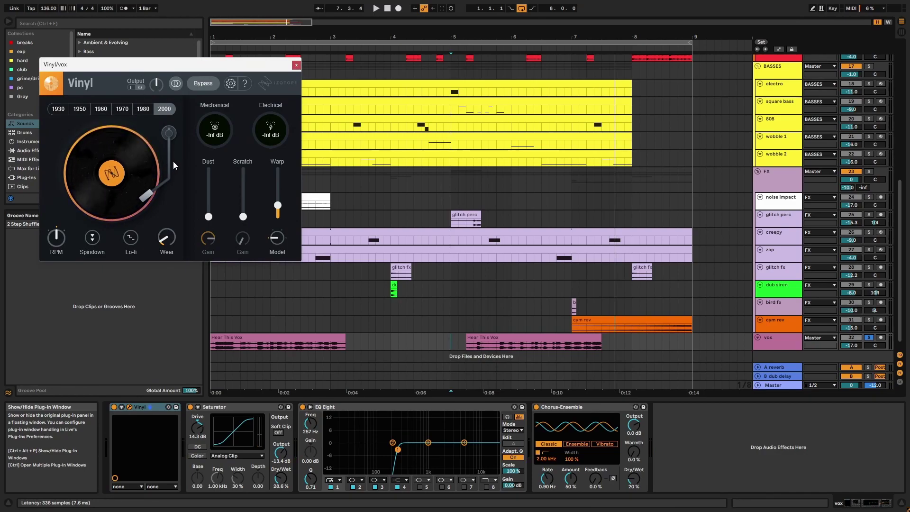
mouse_move(167, 242)
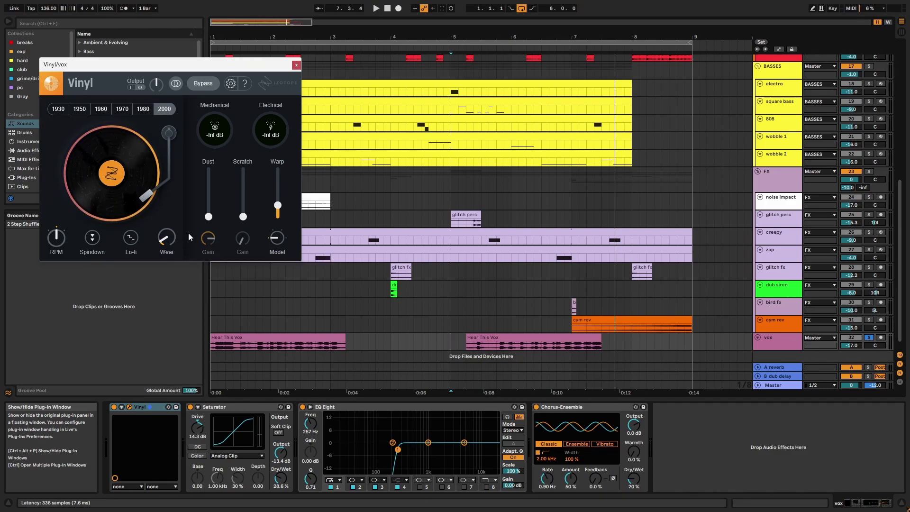
Play the vocal from bar 5, comparing it with Vinyl bypassed and re-enabled, and close the plug-in window
key(space)
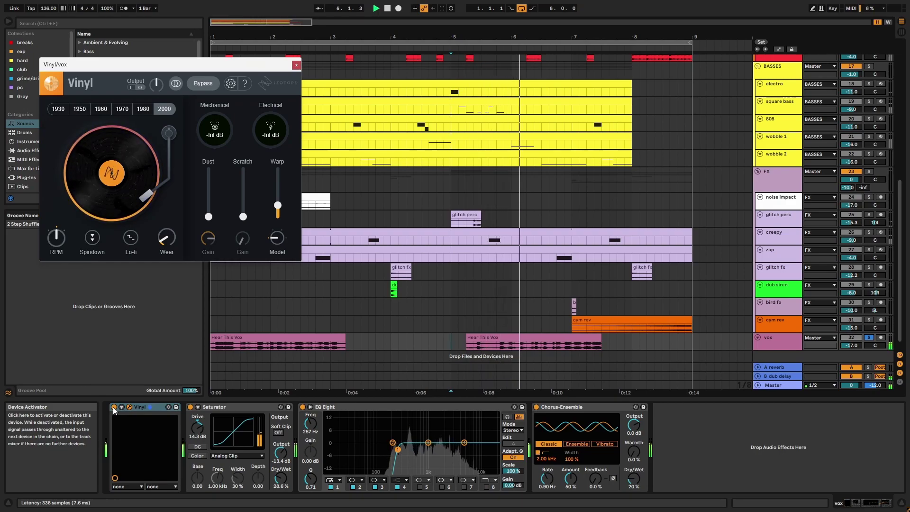
click(114, 408)
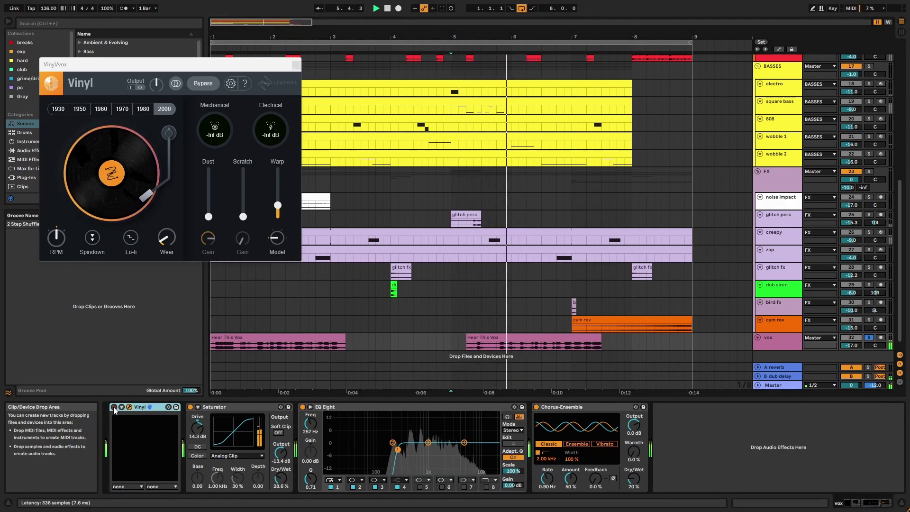
key(space)
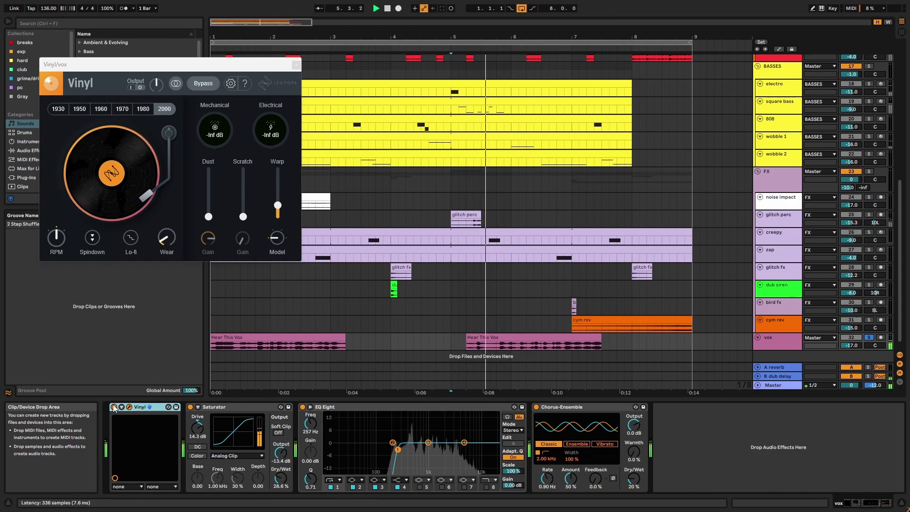
click(296, 65)
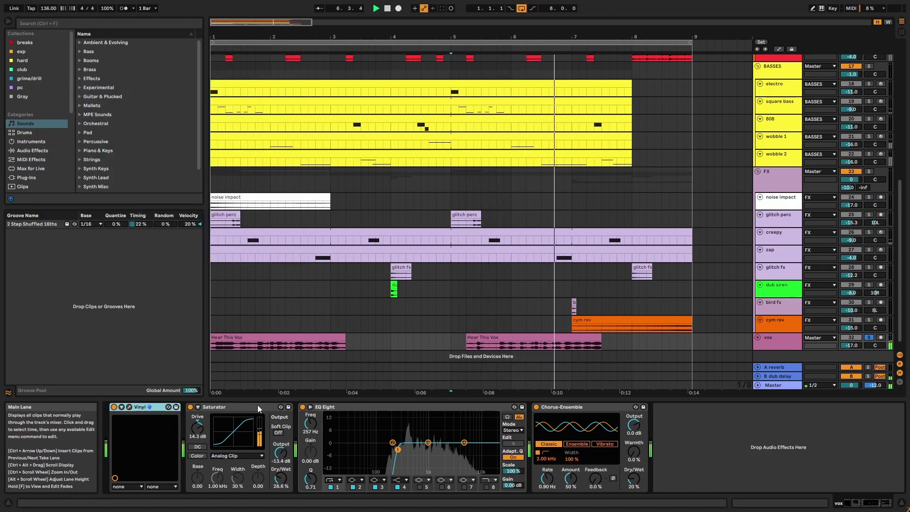
Inspect the vox track's Saturator, EQ Eight and Chorus-Ensemble in turn with playback stopped
click(237, 408)
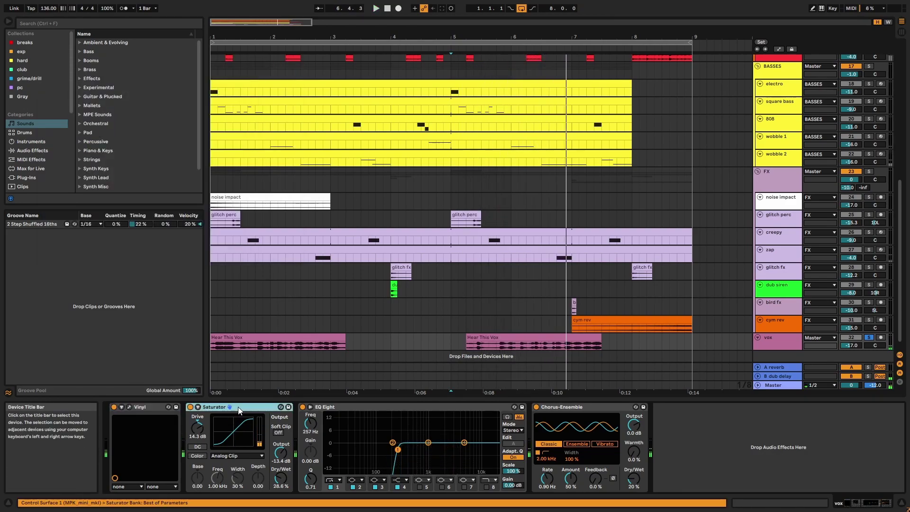
click(354, 408)
click(591, 406)
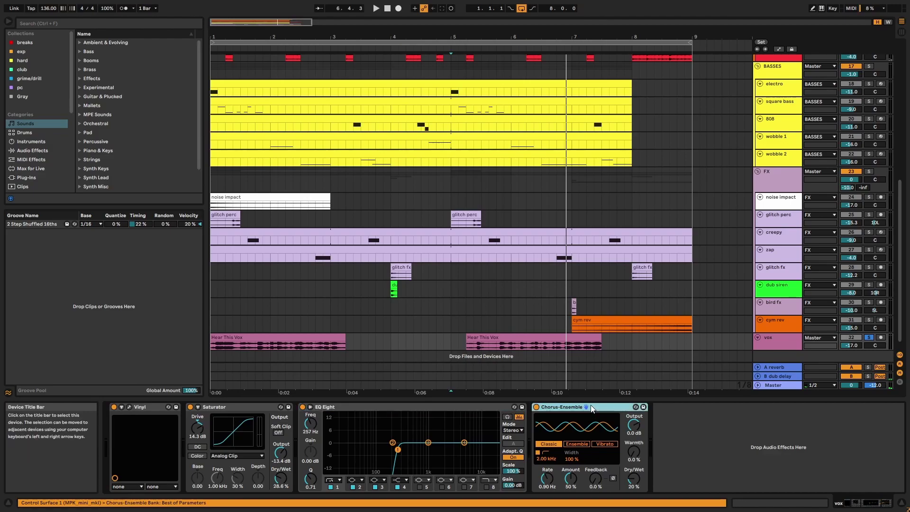
Check the vox track's send to the dub delay return, and examine that return's Echo and vox-sidechained Compressor
scroll(759, 325, down, 1)
click(790, 374)
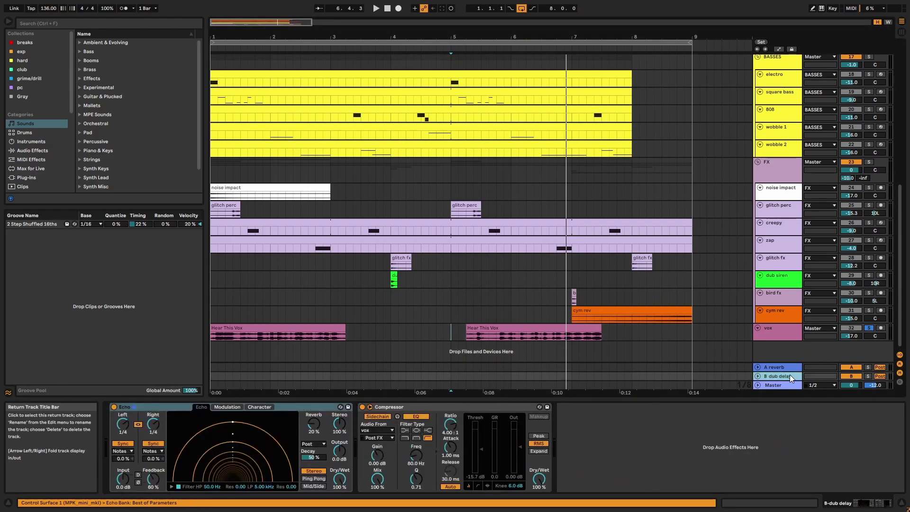
click(782, 334)
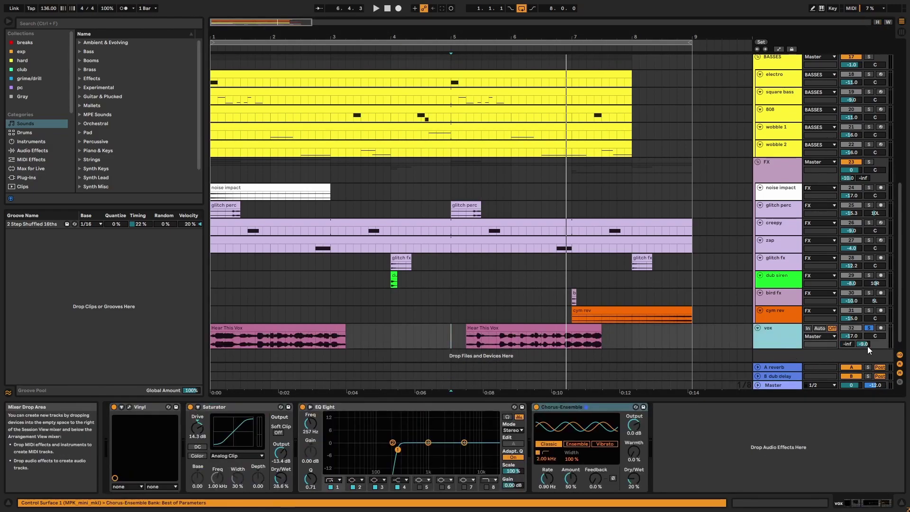
click(778, 374)
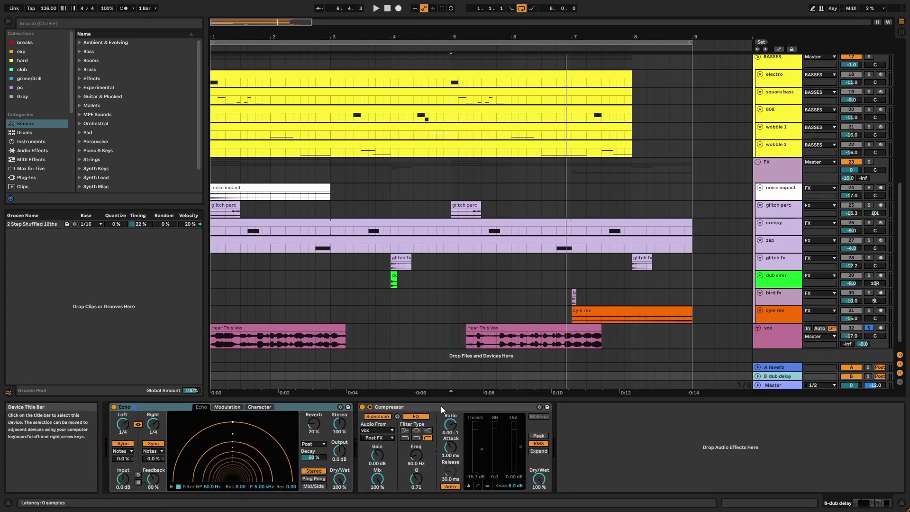
click(441, 406)
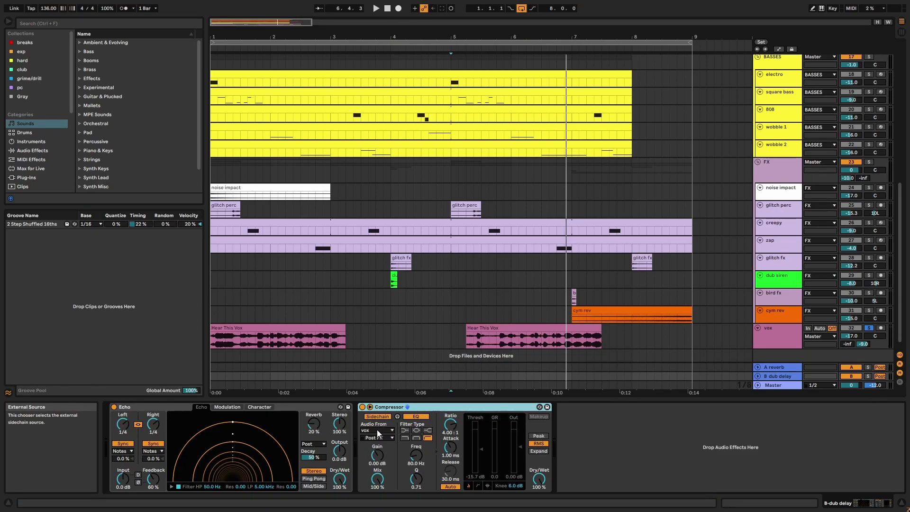
Play the first Hear This Vox clip, comparing the dub delay return with its Compressor bypassed and re-enabled
click(327, 328)
key(space)
click(786, 375)
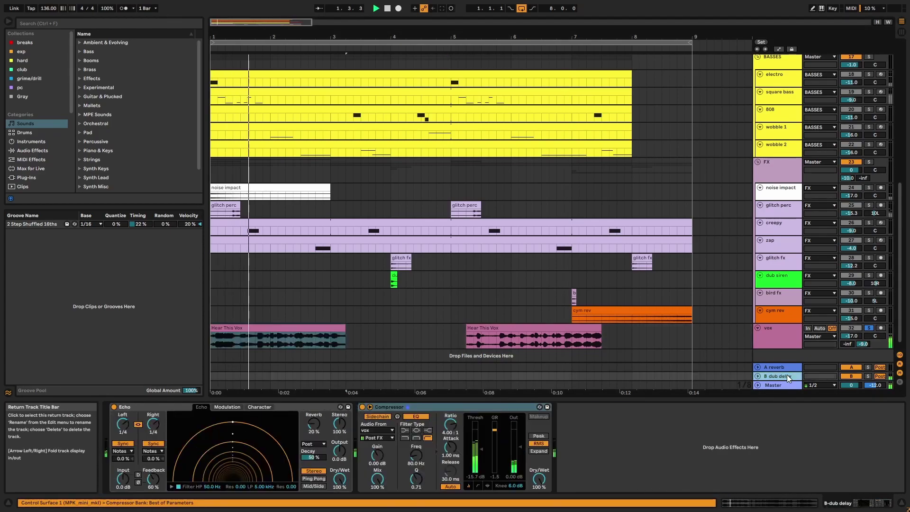
click(361, 407)
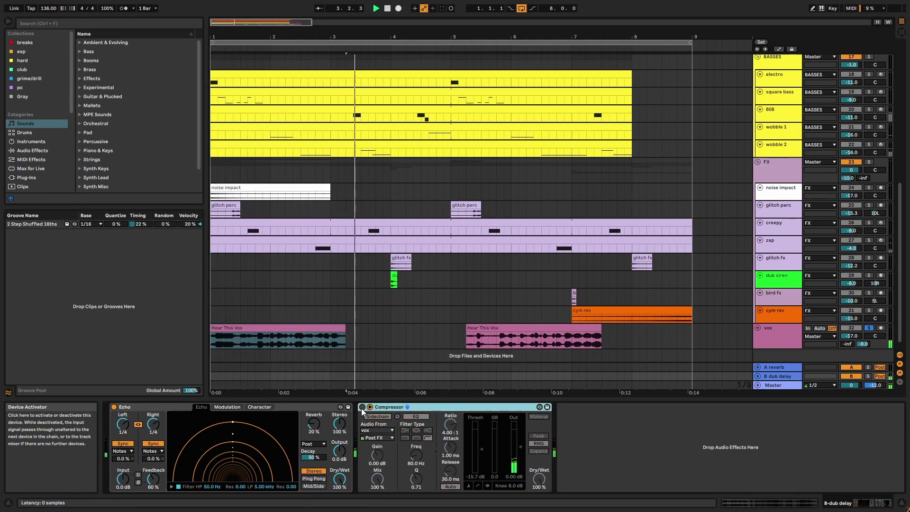
click(361, 408)
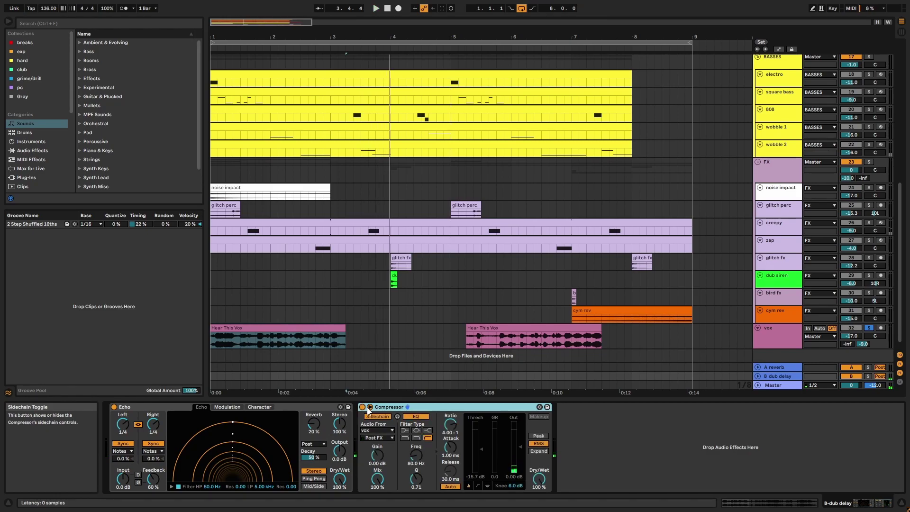